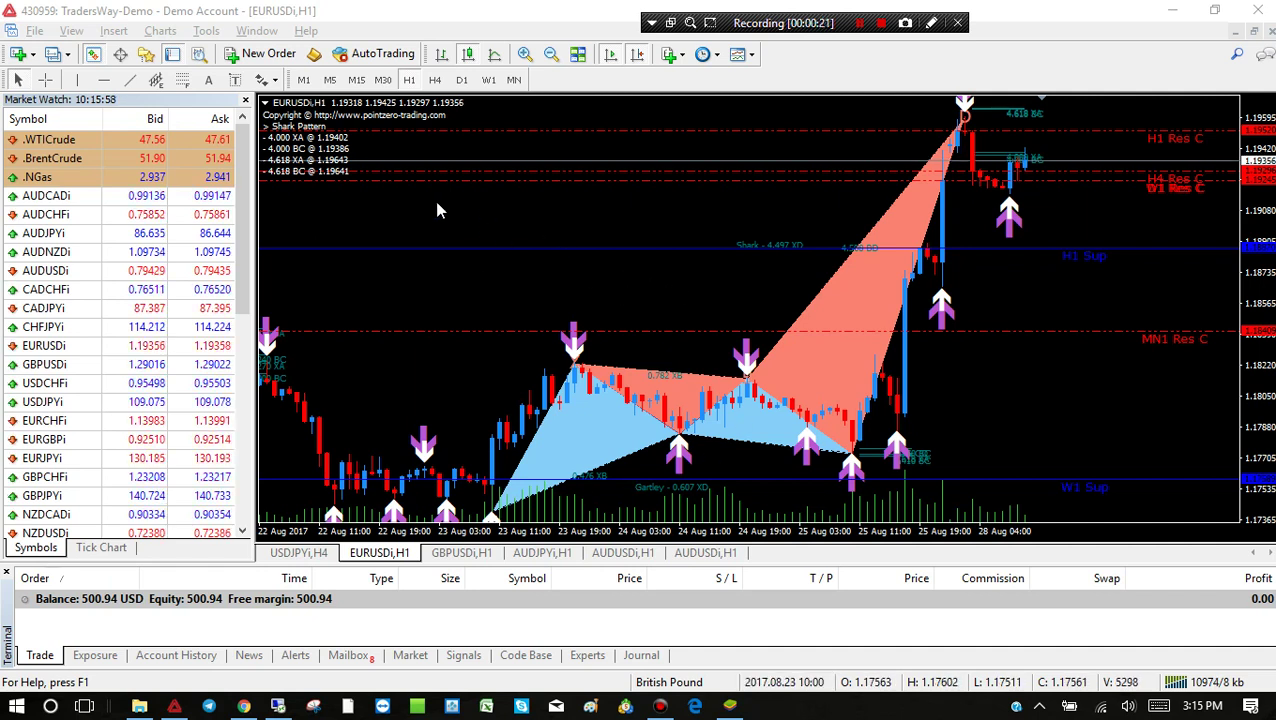
Set the Harmonic indicator's PushAlerts input to true on the EURUSDi H1 chart, then close the indicators list.
{"action": "right_click", "coordinate": [615, 217]}
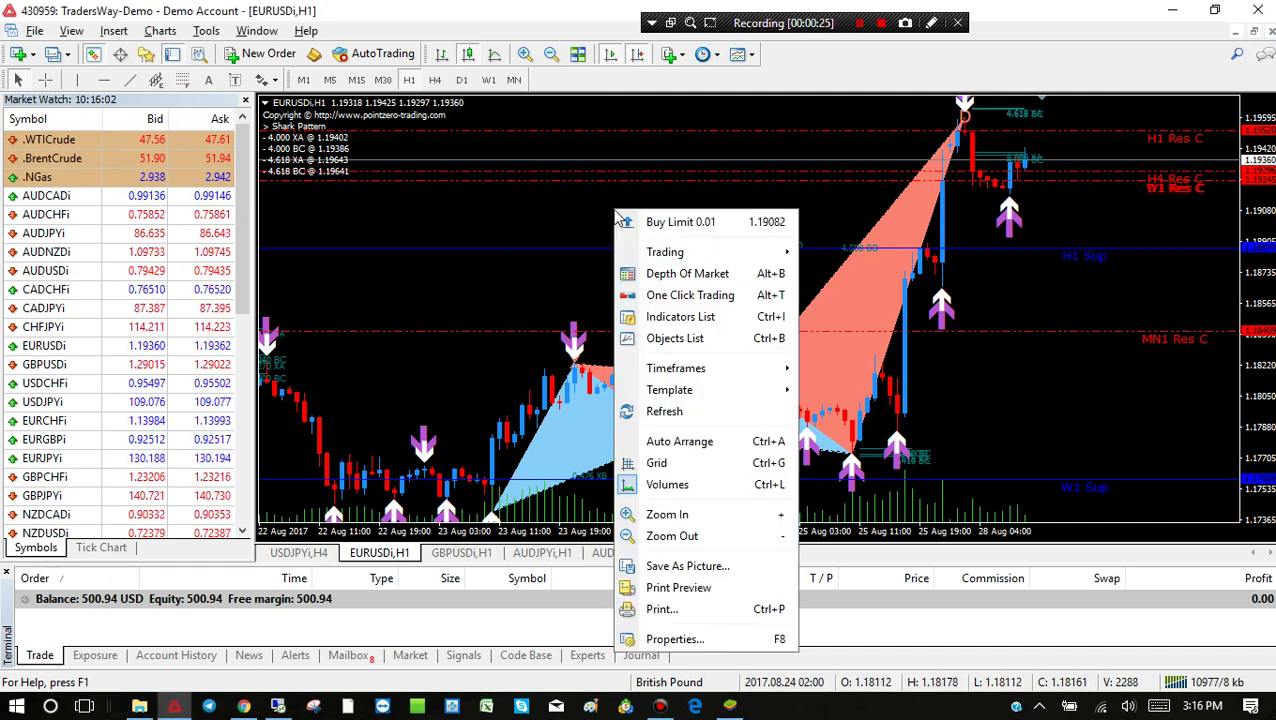
{"action": "left_click", "coordinate": [706, 330]}
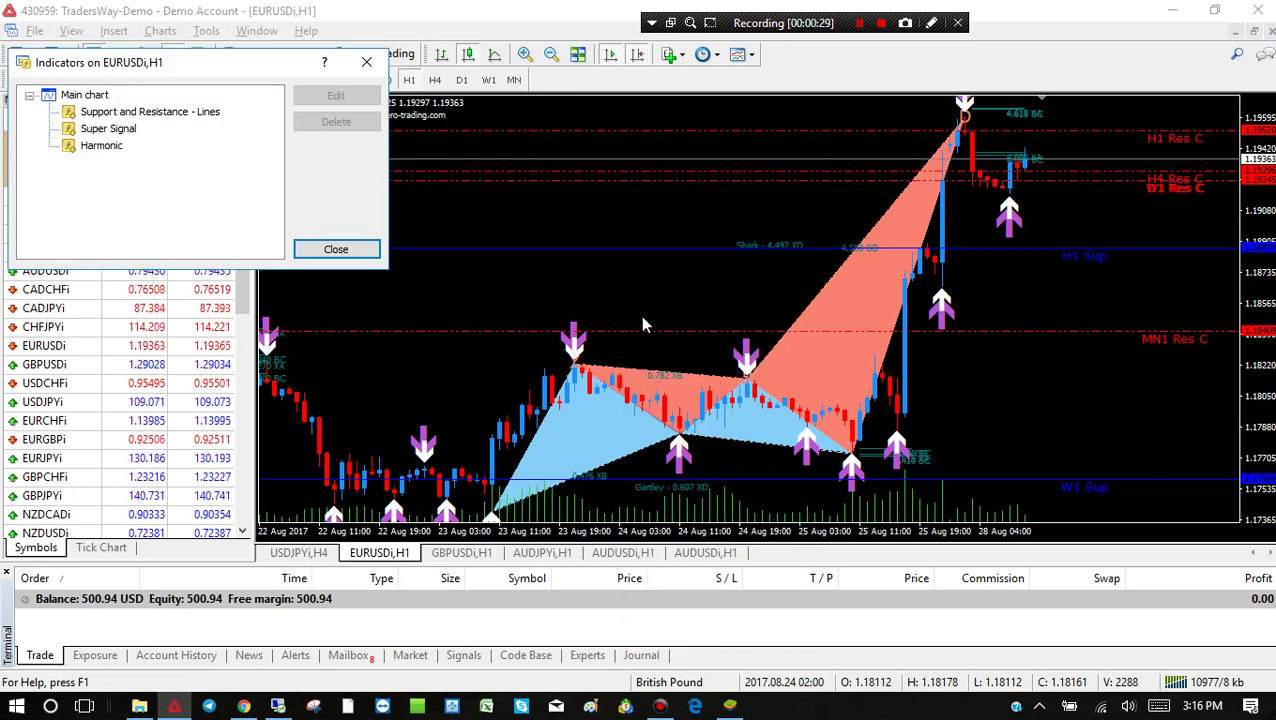
{"action": "left_click", "coordinate": [101, 147]}
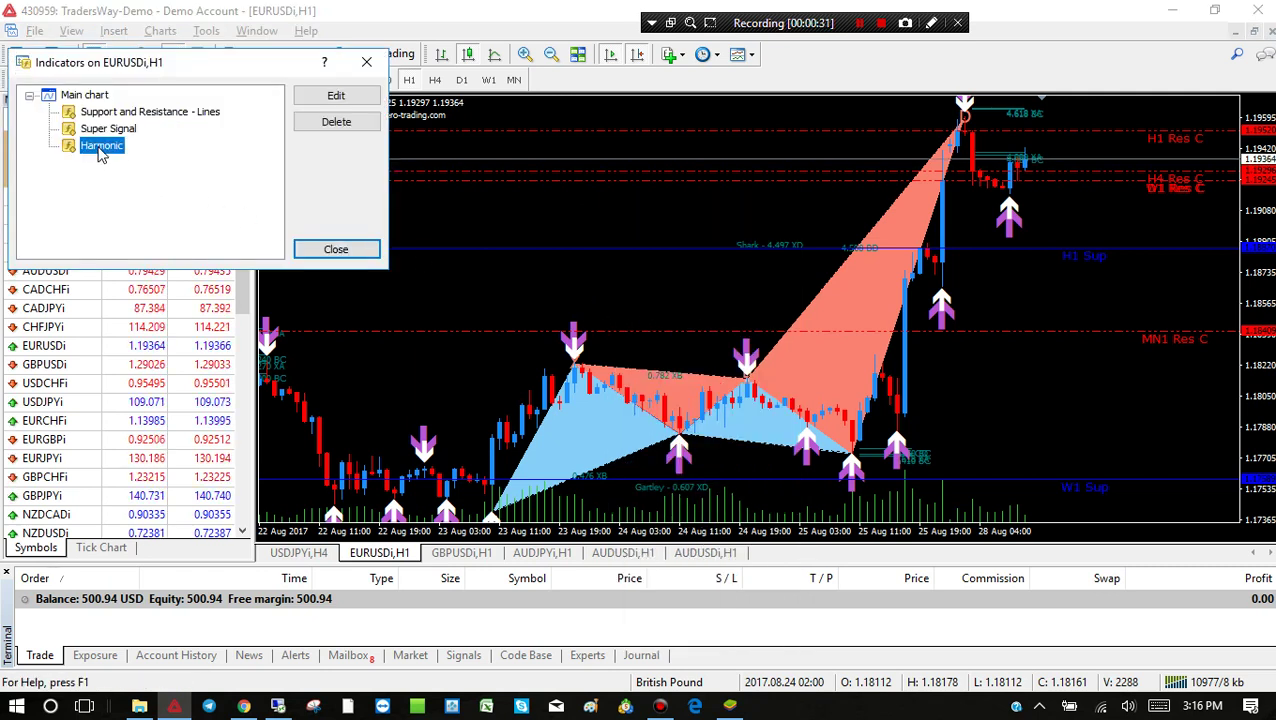
{"action": "left_click", "coordinate": [336, 96]}
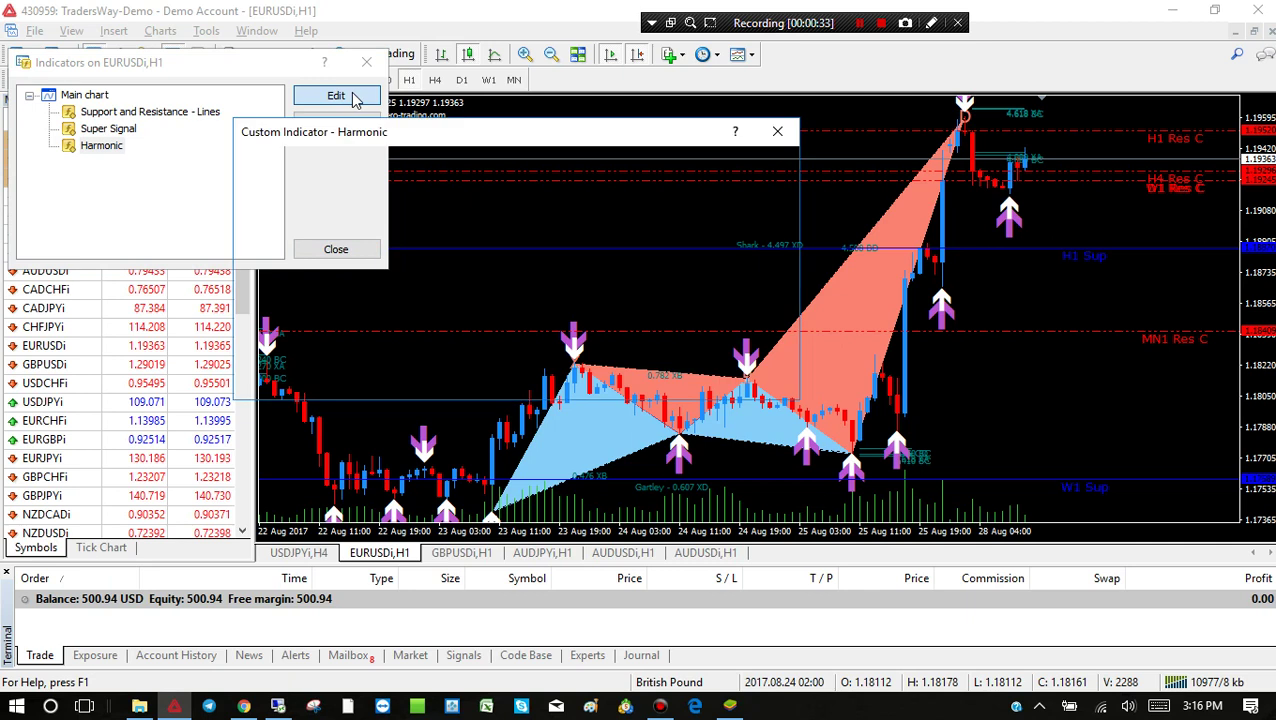
{"action": "left_click_drag", "start_coordinate": [664, 226], "coordinate": [672, 338]}
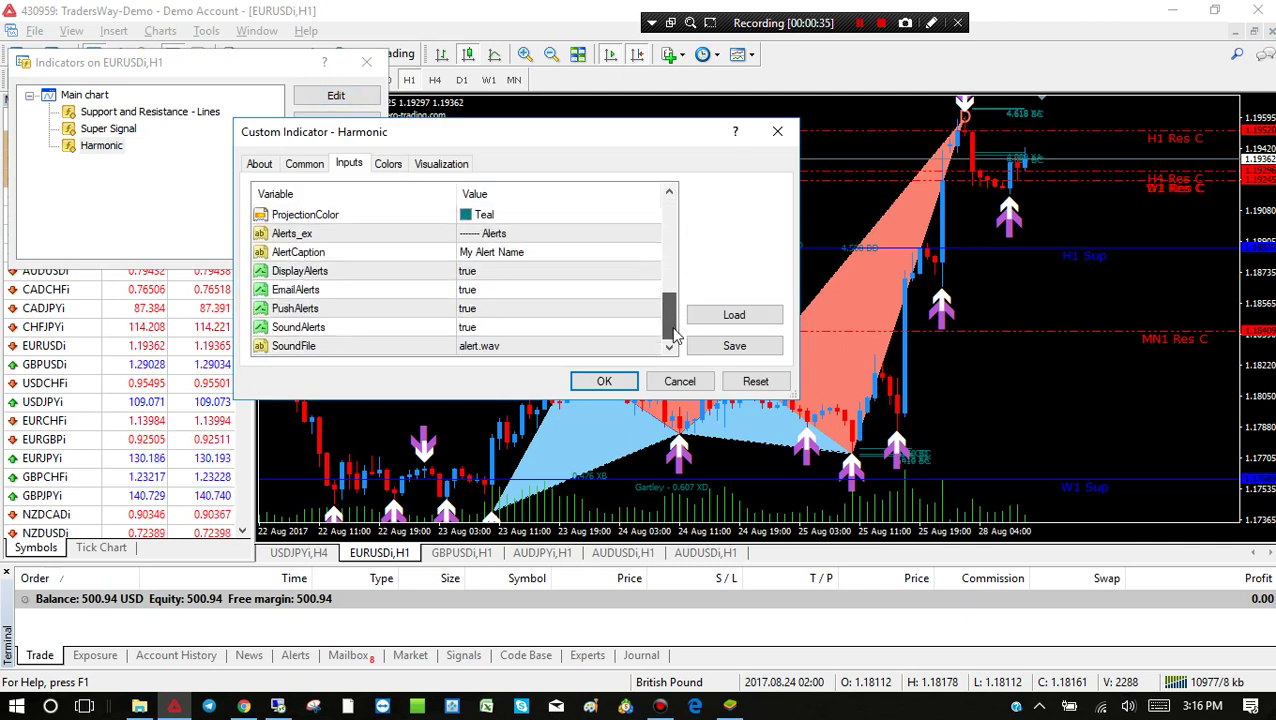
{"action": "left_click", "coordinate": [312, 310]}
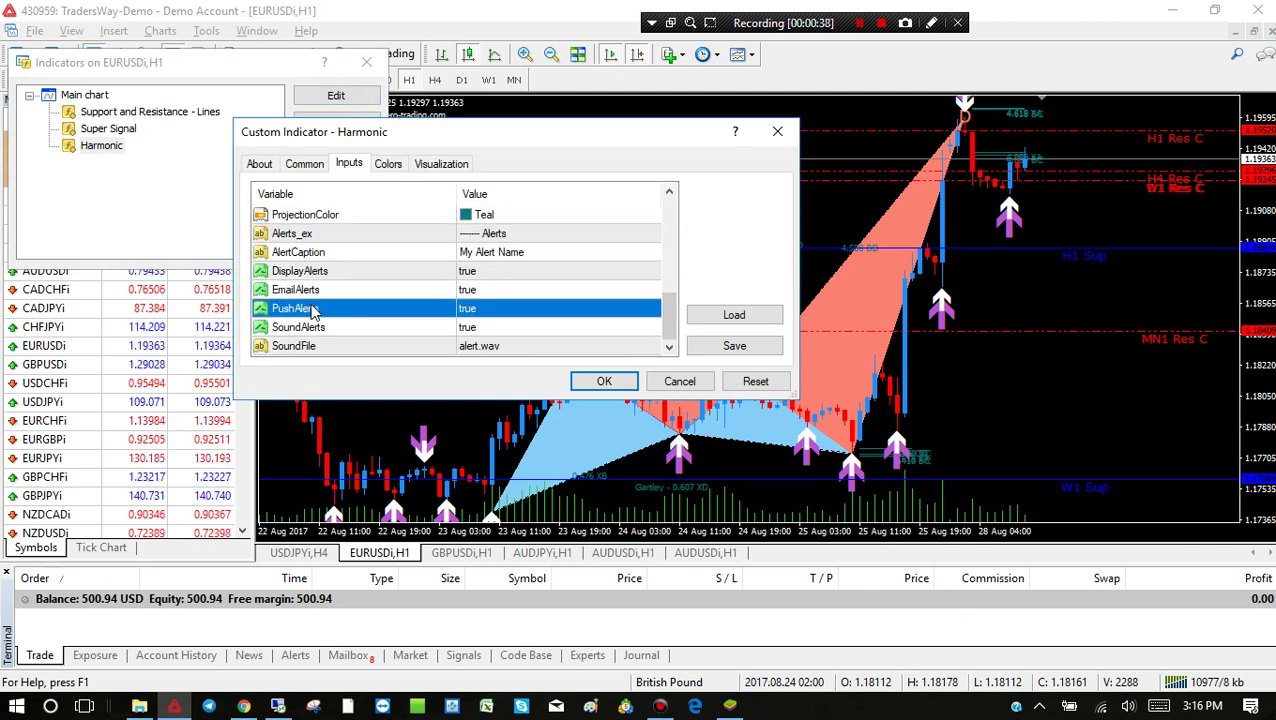
{"action": "left_click", "coordinate": [505, 312]}
{"action": "left_click", "coordinate": [505, 312]}
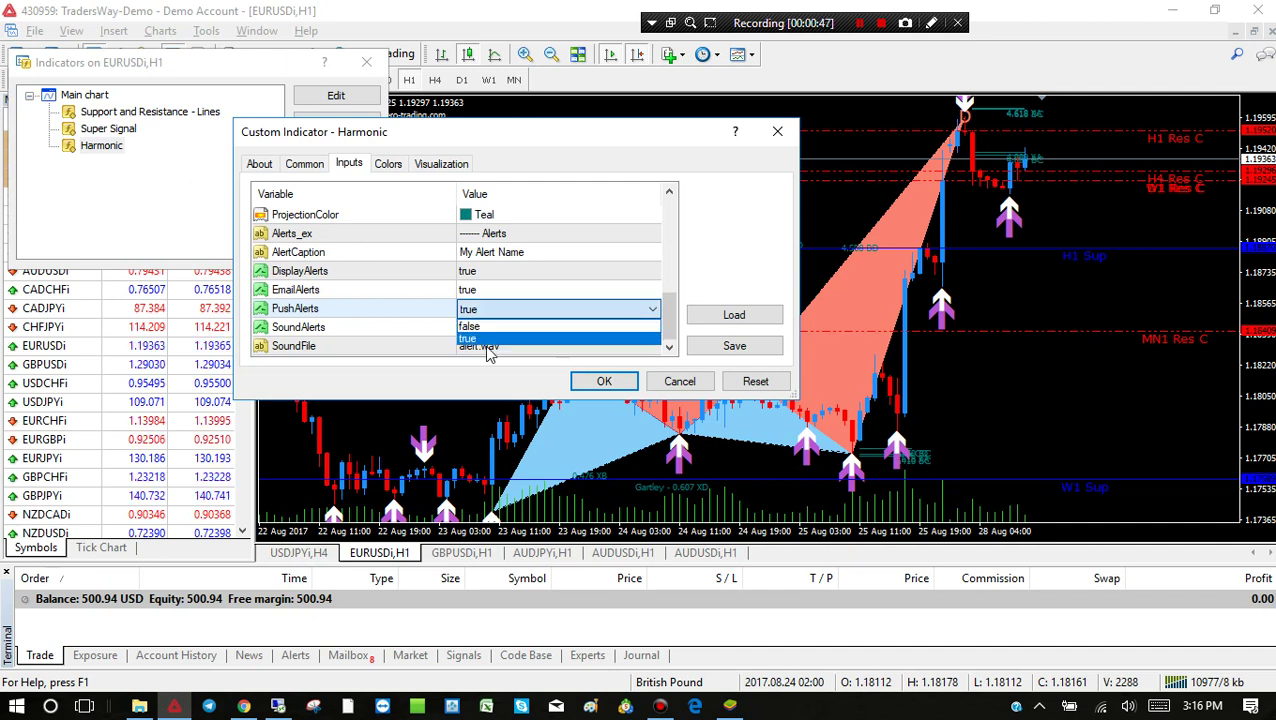
{"action": "left_click", "coordinate": [495, 340]}
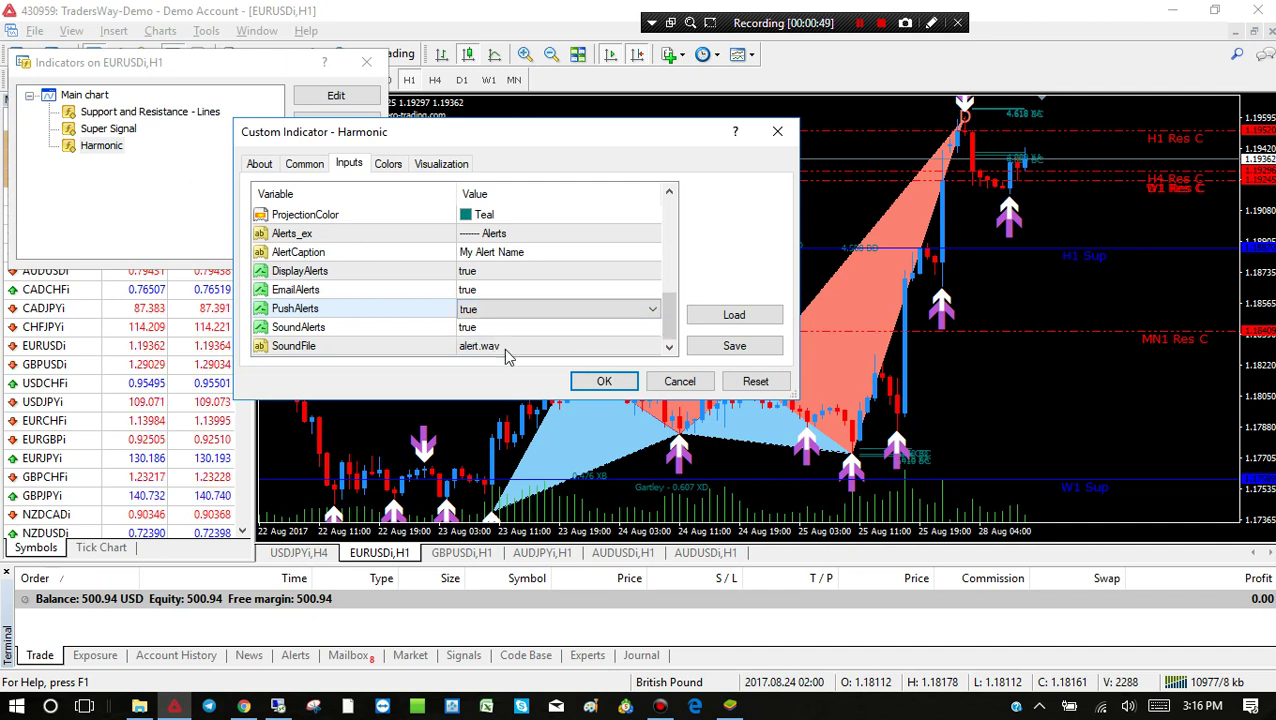
{"action": "left_click", "coordinate": [600, 382]}
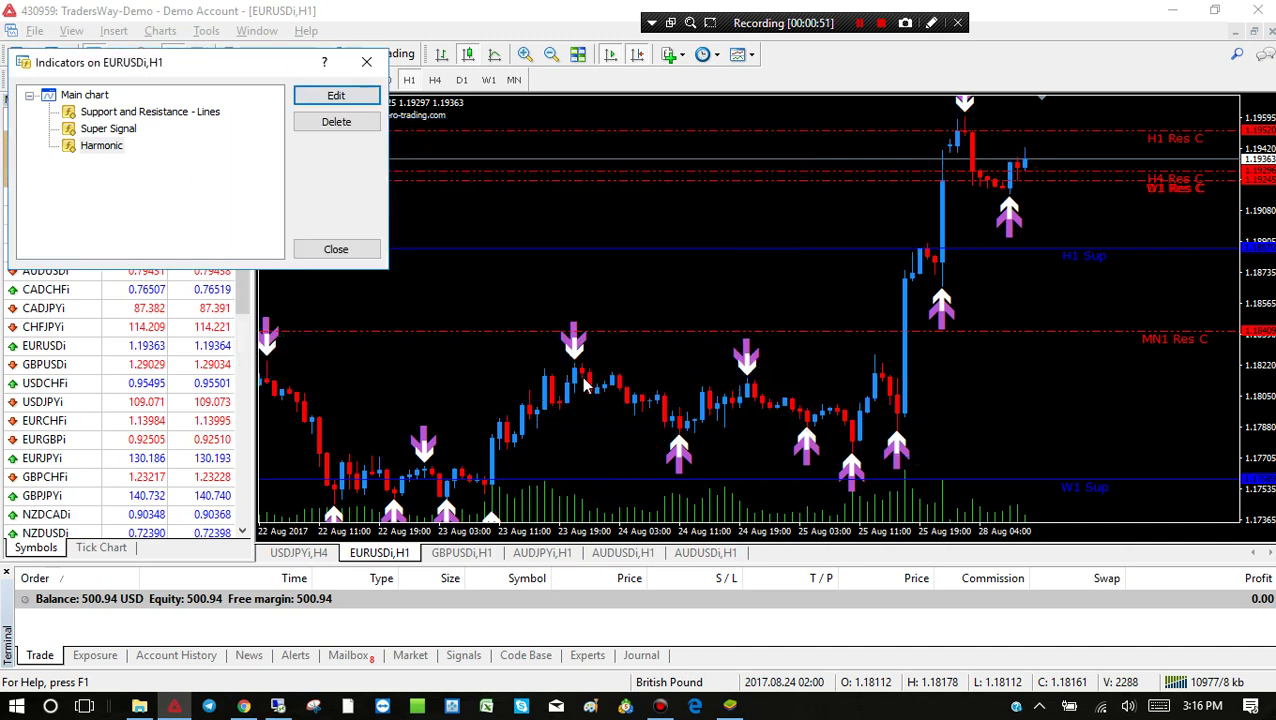
{"action": "left_click", "coordinate": [347, 257]}
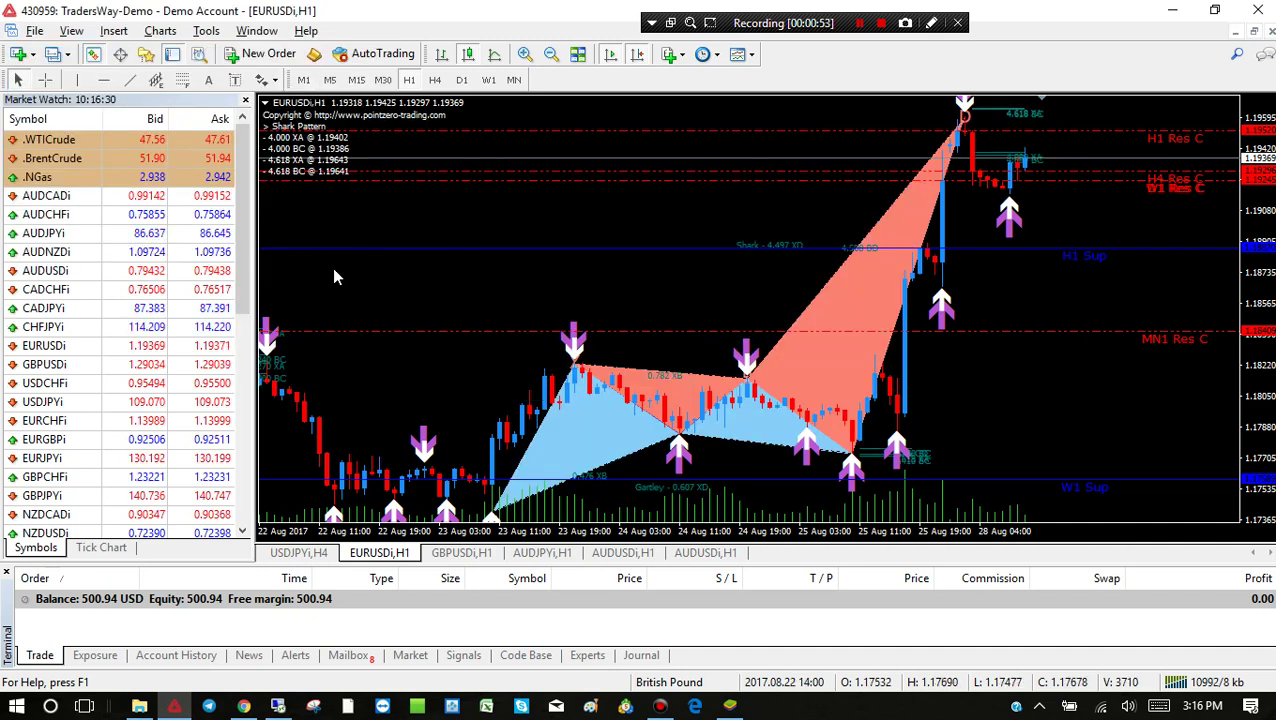
Open the terminal's notification options and make sure push notifications are enabled.
{"action": "left_click", "coordinate": [214, 34]}
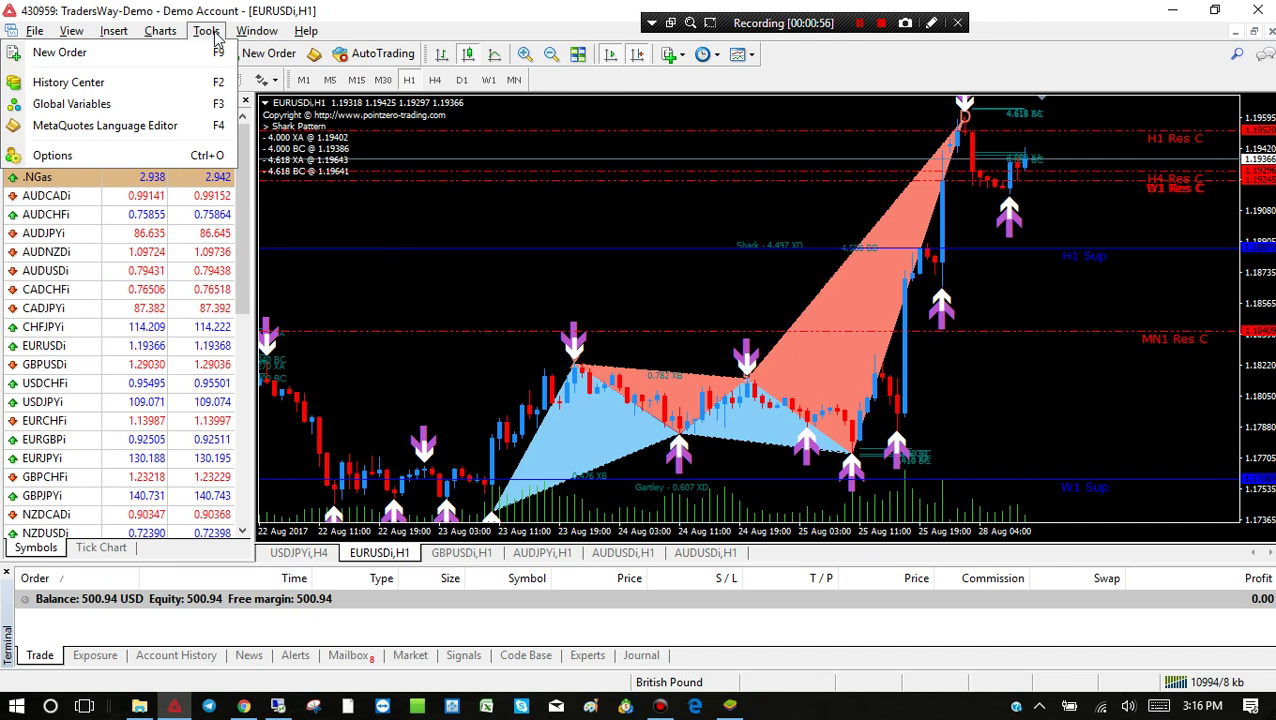
{"action": "left_click", "coordinate": [196, 158]}
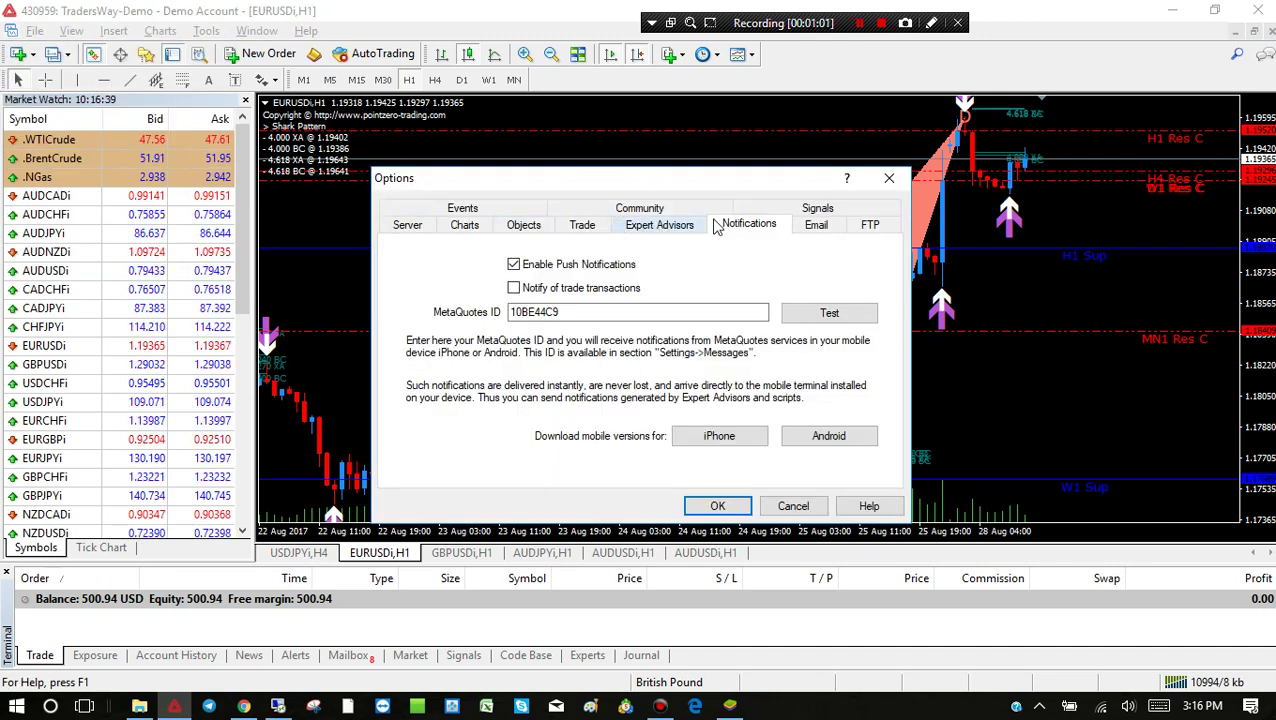
{"action": "left_click", "coordinate": [514, 265]}
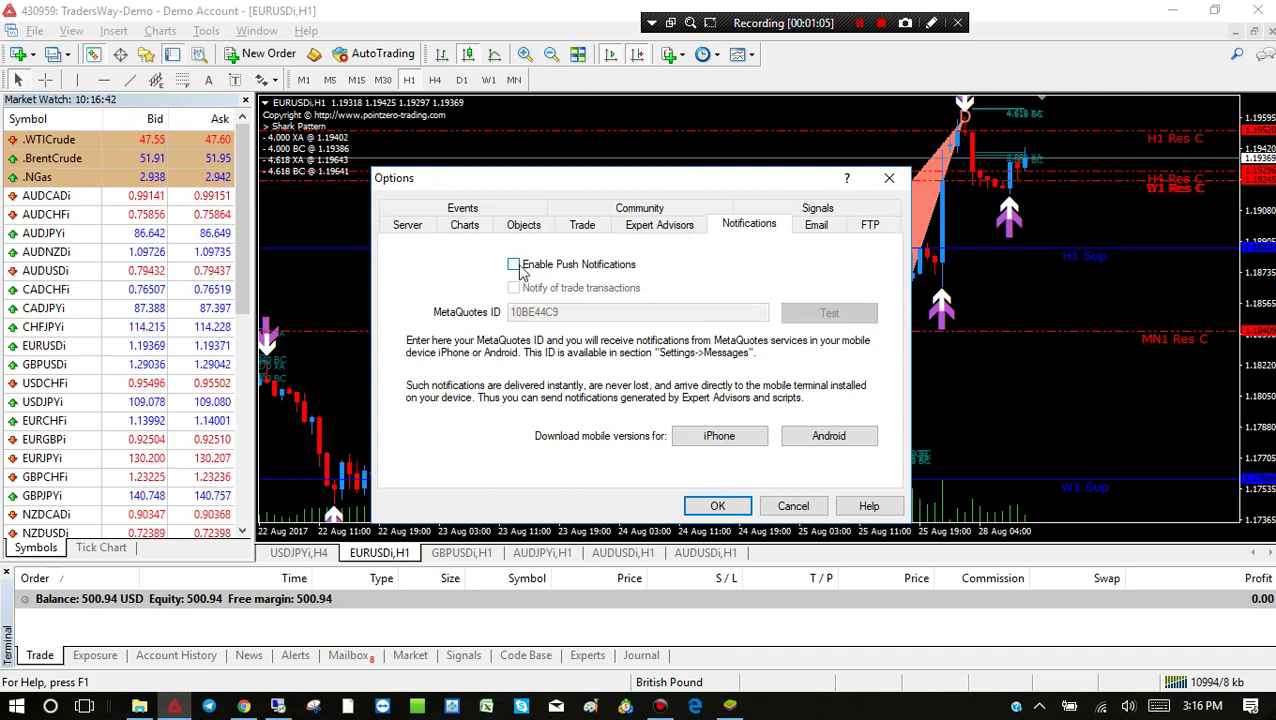
{"action": "left_click", "coordinate": [514, 265]}
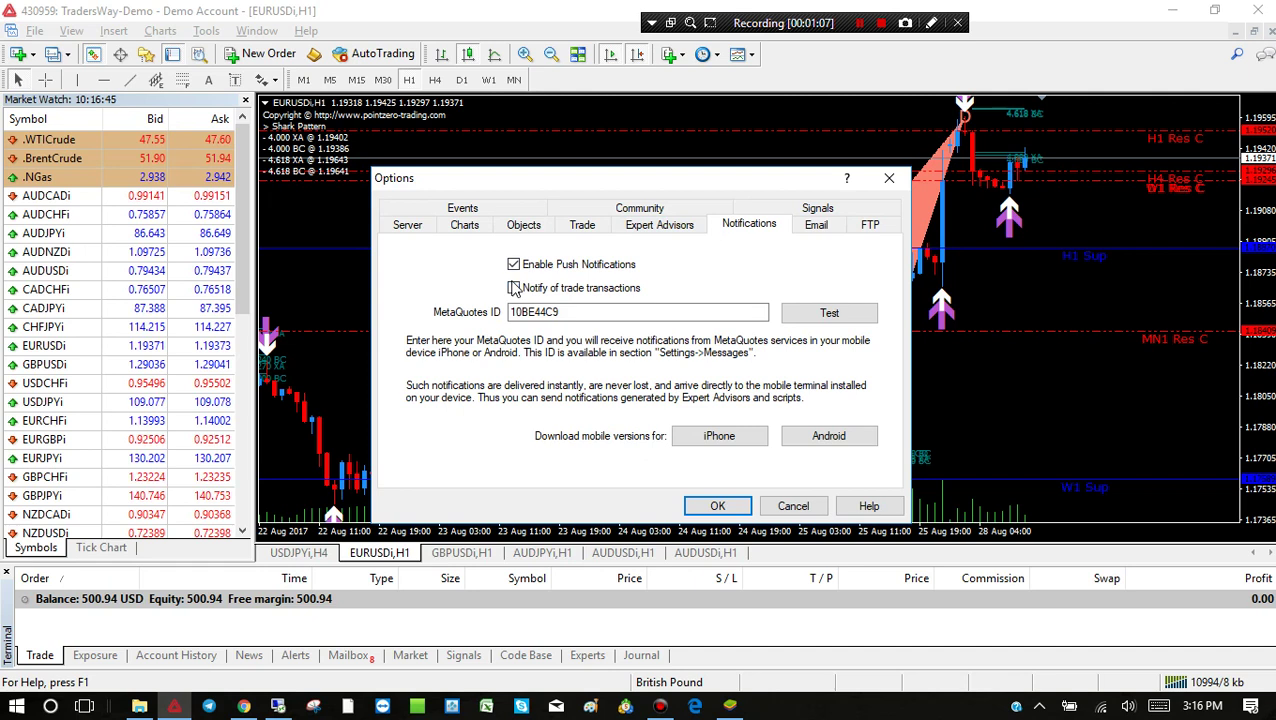
Try the trade transaction notification option, turn it back off, and select the MetaQuotes ID text.
{"action": "left_click", "coordinate": [513, 289]}
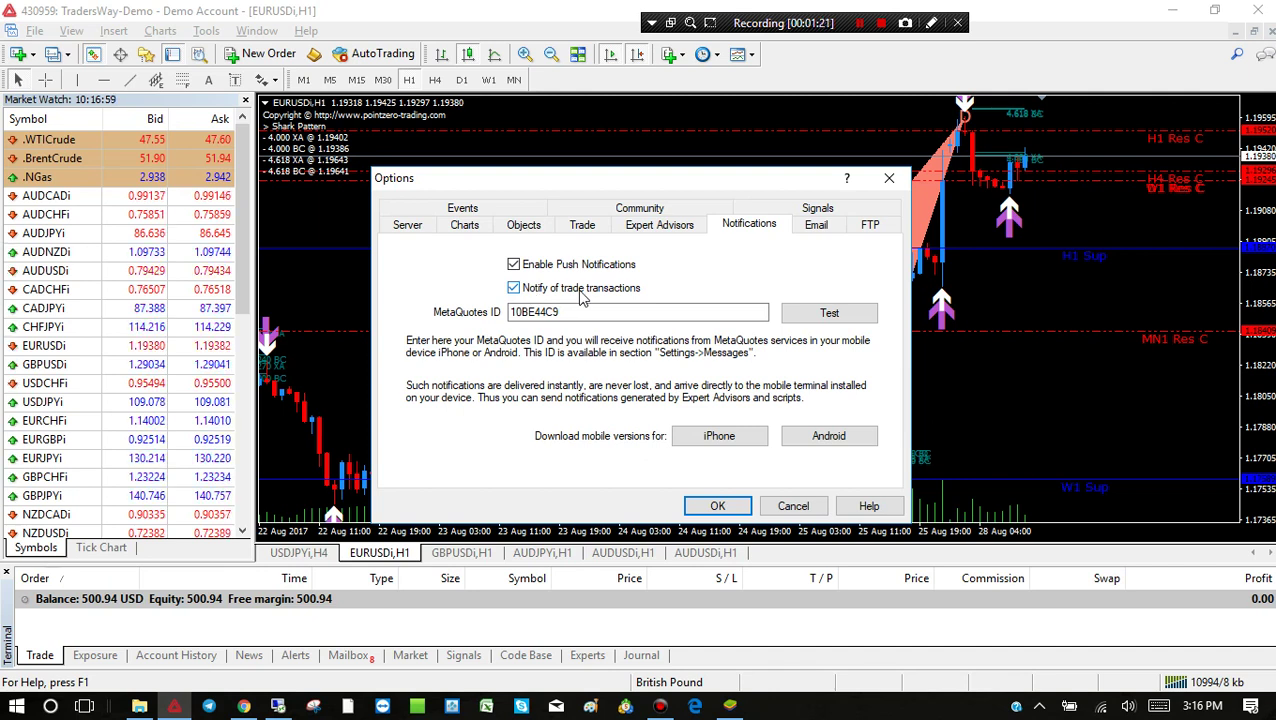
{"action": "left_click", "coordinate": [513, 288]}
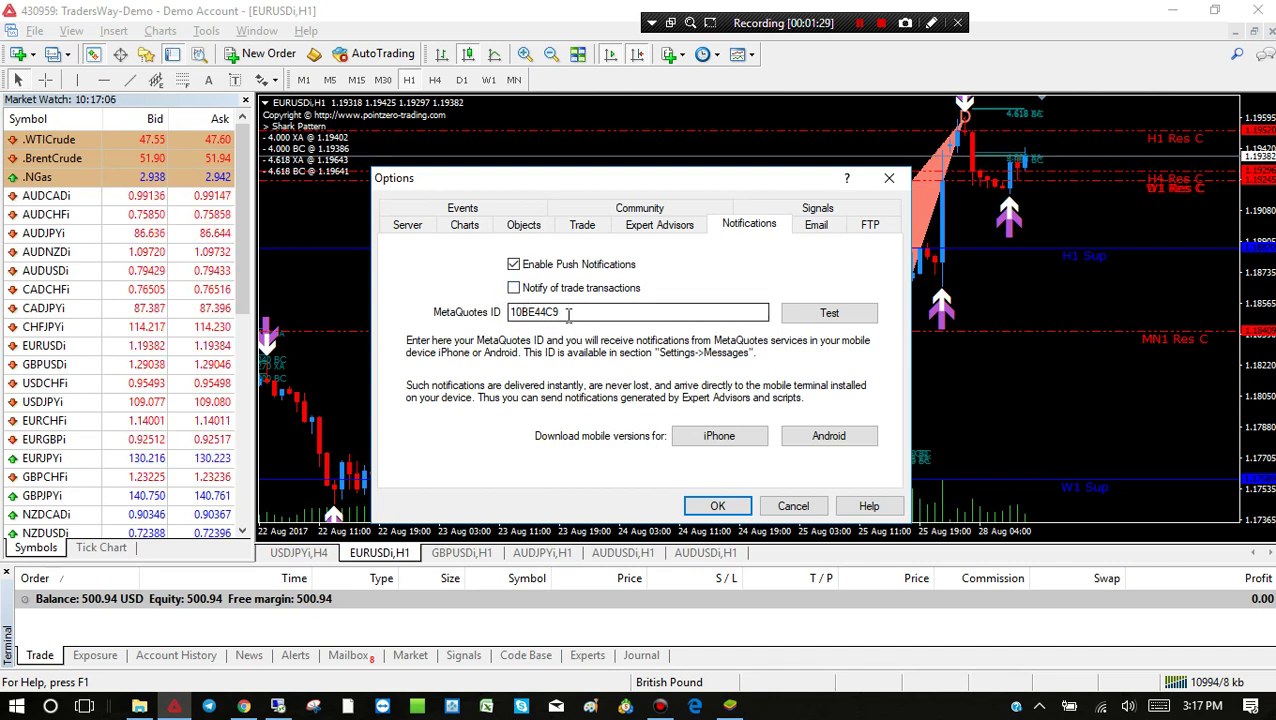
{"action": "left_click_drag", "start_coordinate": [569, 314], "coordinate": [506, 316]}
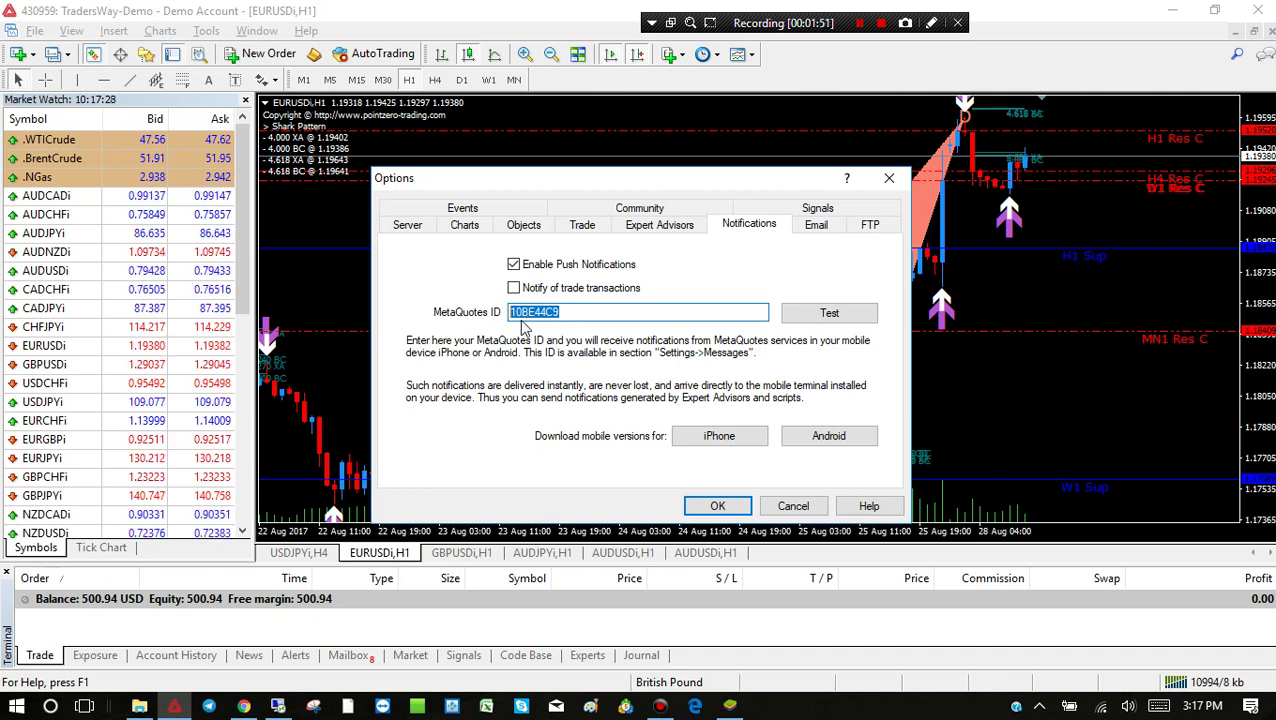
{"action": "left_click", "coordinate": [714, 445]}
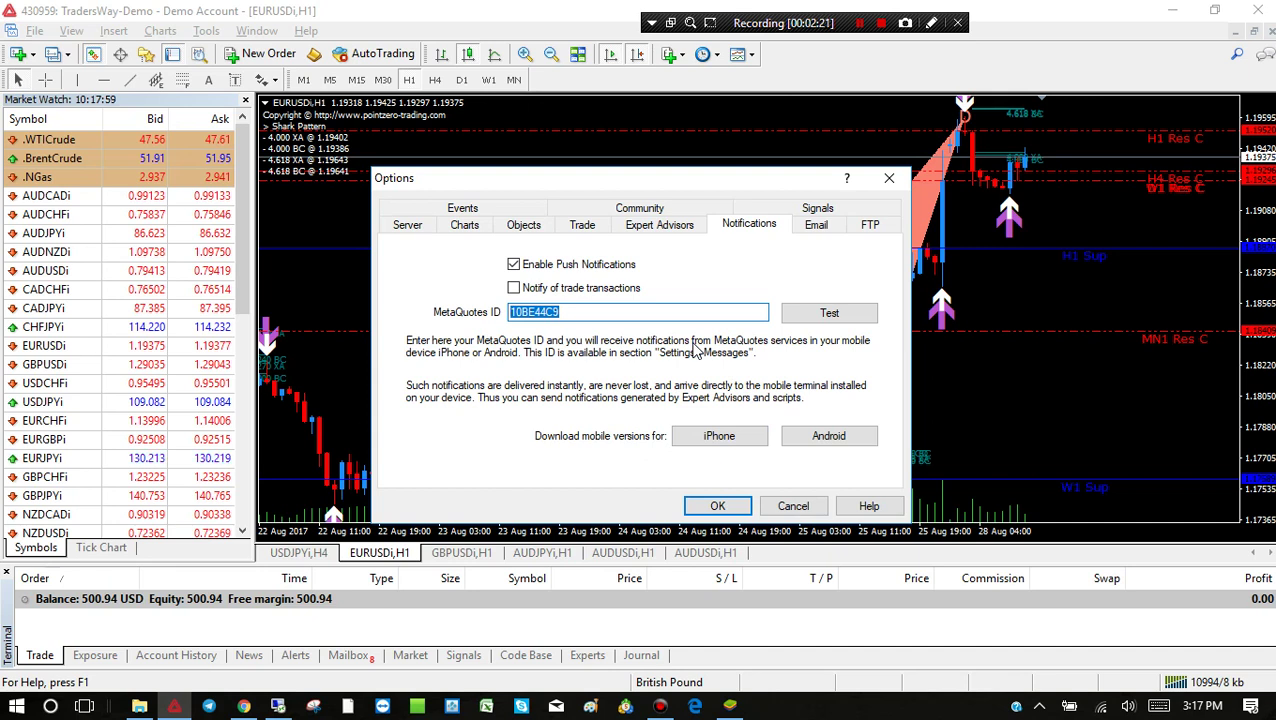
Switch to the MetaTrader 4 mobile app in BlueStacks and view its quotes list and the EURUSDi chart.
{"action": "key", "text": "alt+Tab"}
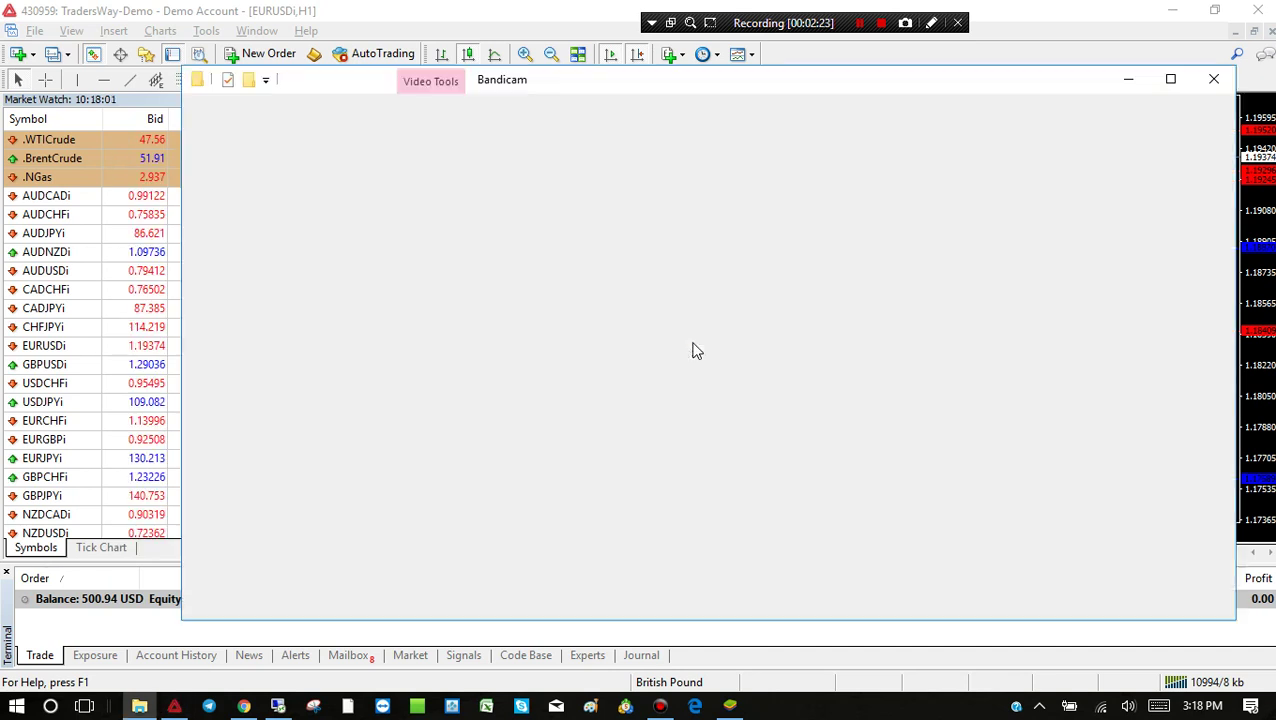
{"action": "key", "text": "alt+Tab"}
{"action": "key", "text": "alt+Tab"}
{"action": "key", "text": "alt+Tab"}
{"action": "key", "text": "alt+Tab"}
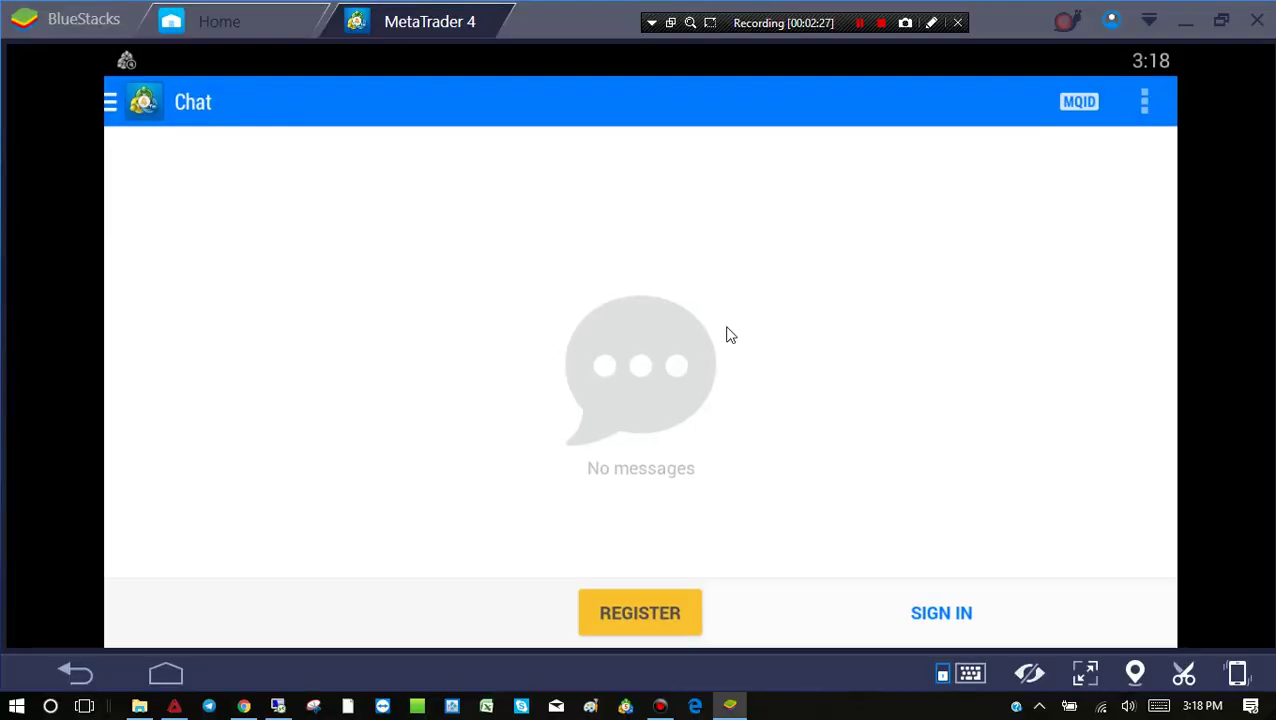
{"action": "left_click", "coordinate": [139, 108]}
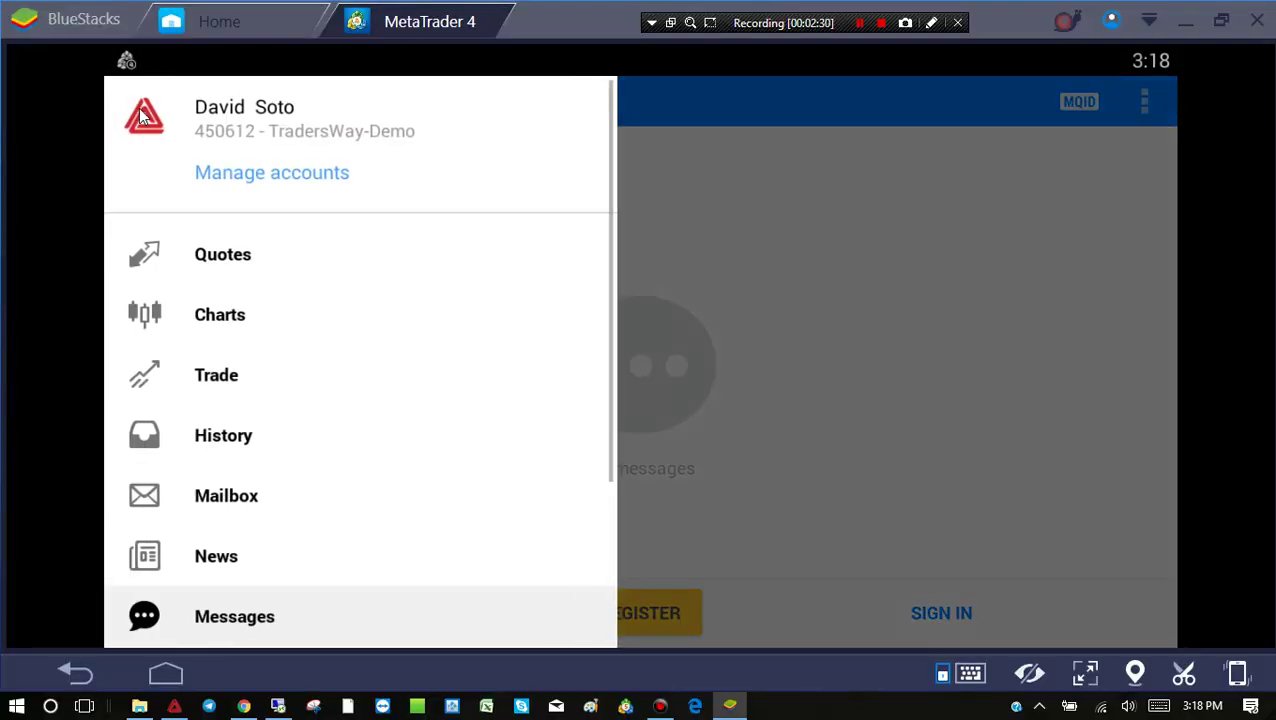
{"action": "left_click", "coordinate": [212, 258]}
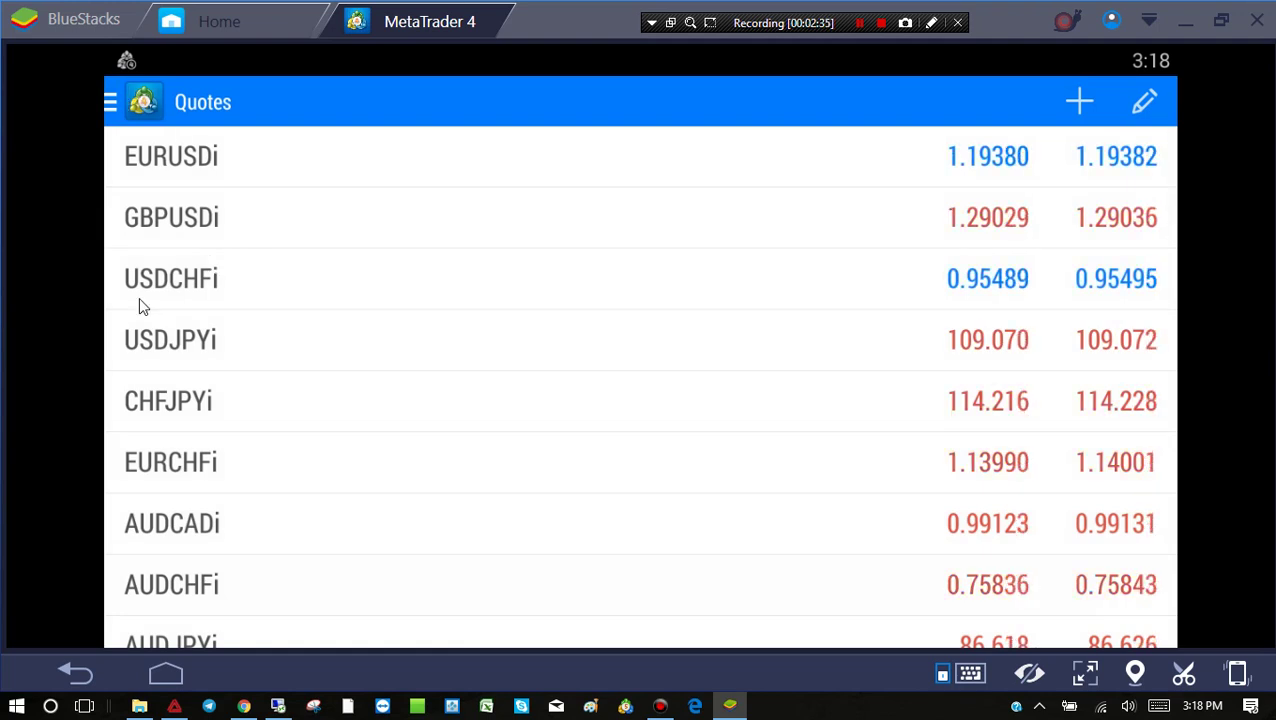
{"action": "left_click", "coordinate": [109, 93]}
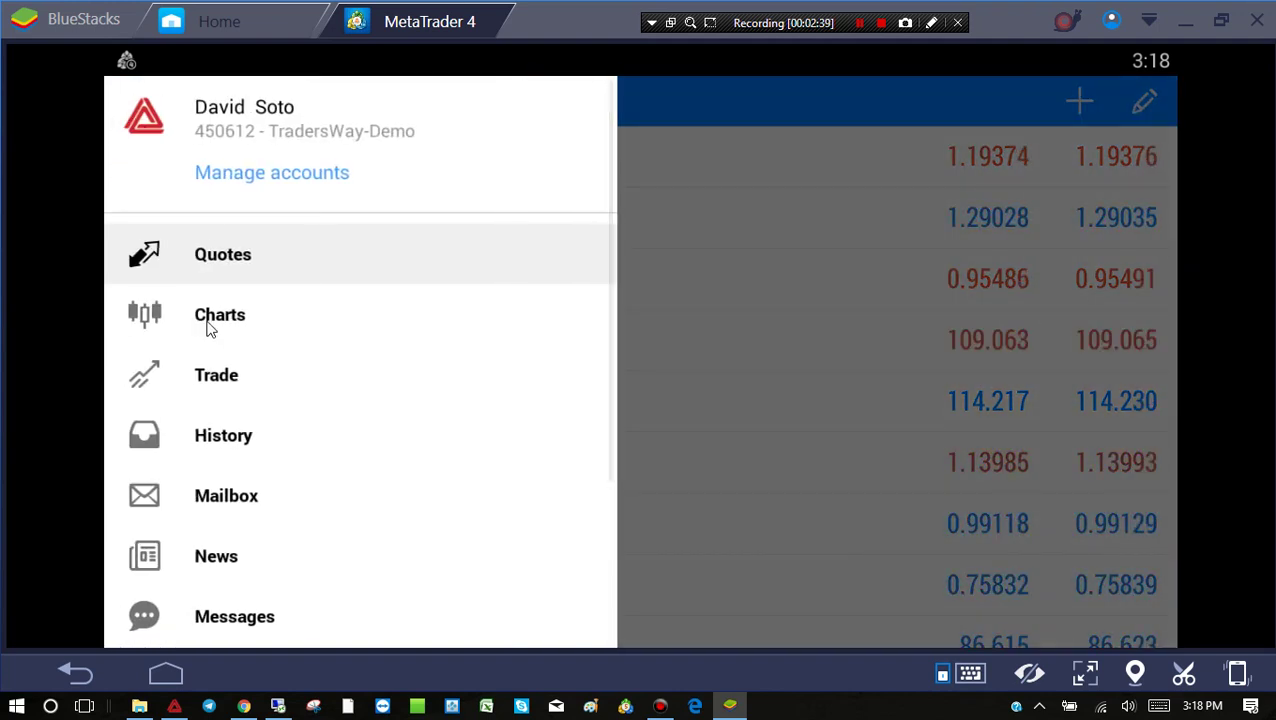
{"action": "left_click", "coordinate": [208, 326]}
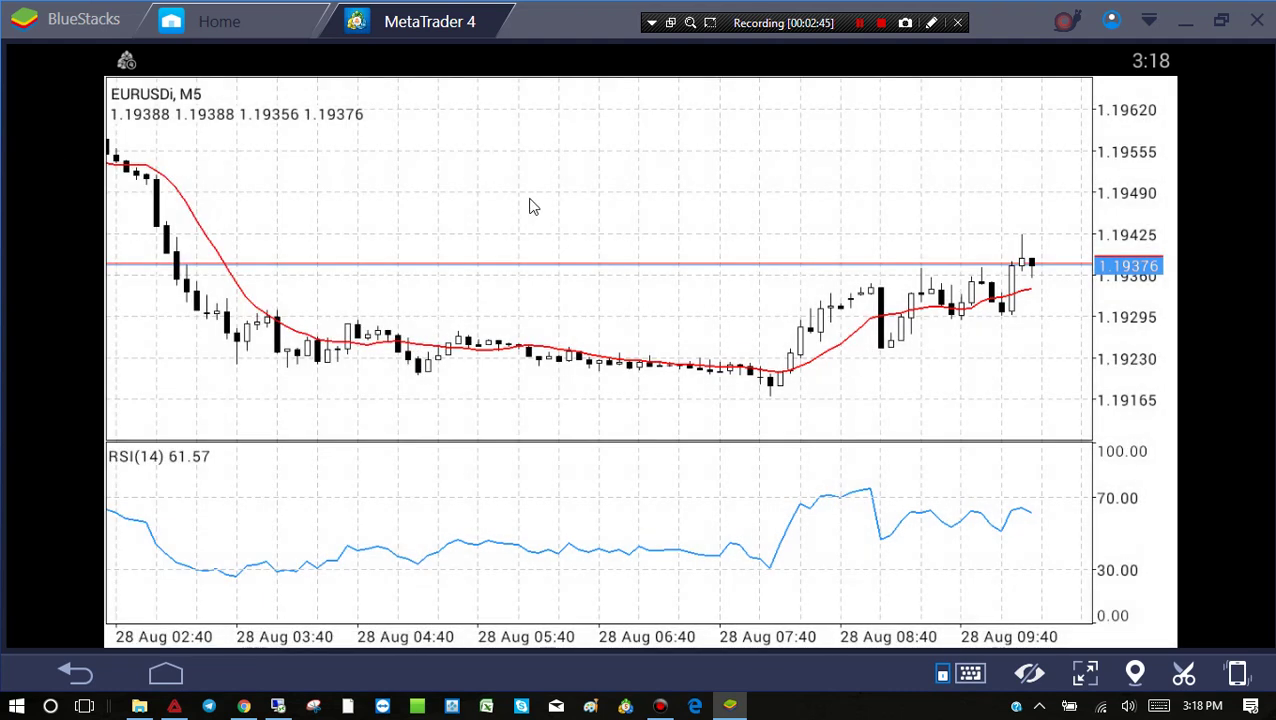
Copy the MetaQuotes ID from the Messages section of the mobile app's settings.
{"action": "left_click_drag", "start_coordinate": [530, 205], "coordinate": [792, 234]}
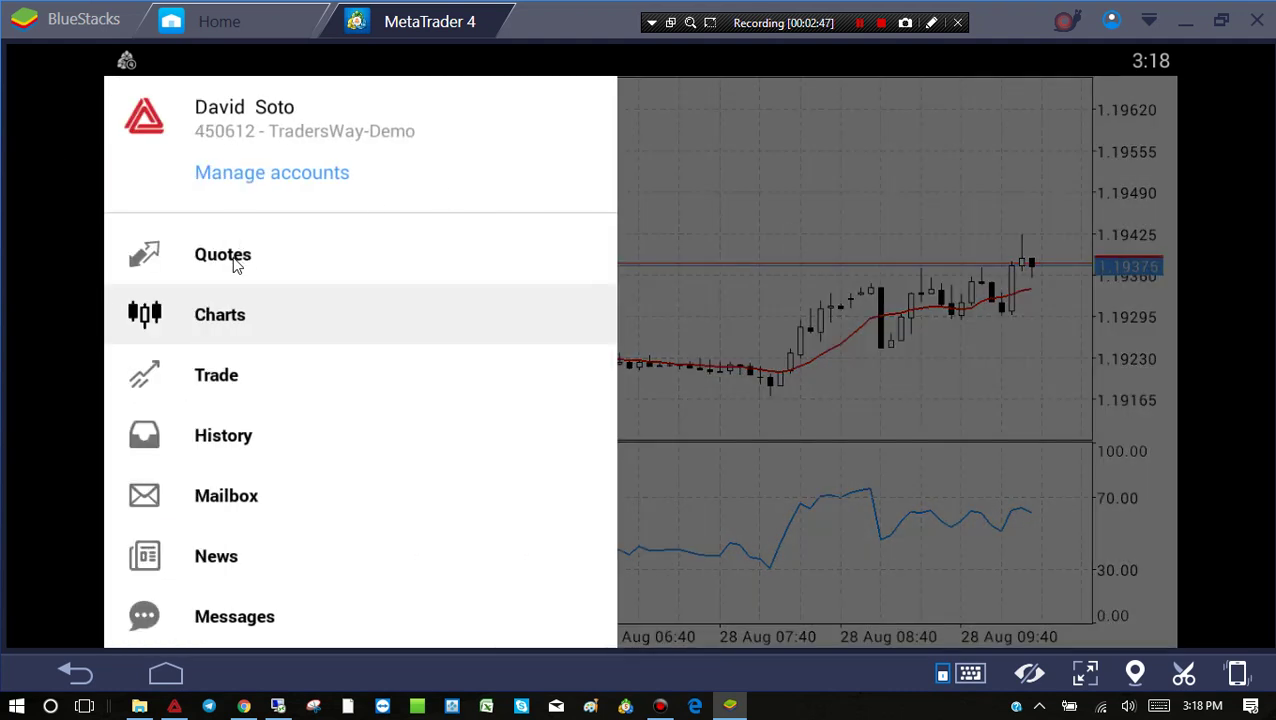
{"action": "scroll", "coordinate": [238, 262], "scroll_direction": "down", "scroll_amount": 2}
{"action": "scroll", "coordinate": [240, 260], "scroll_direction": "down", "scroll_amount": 1}
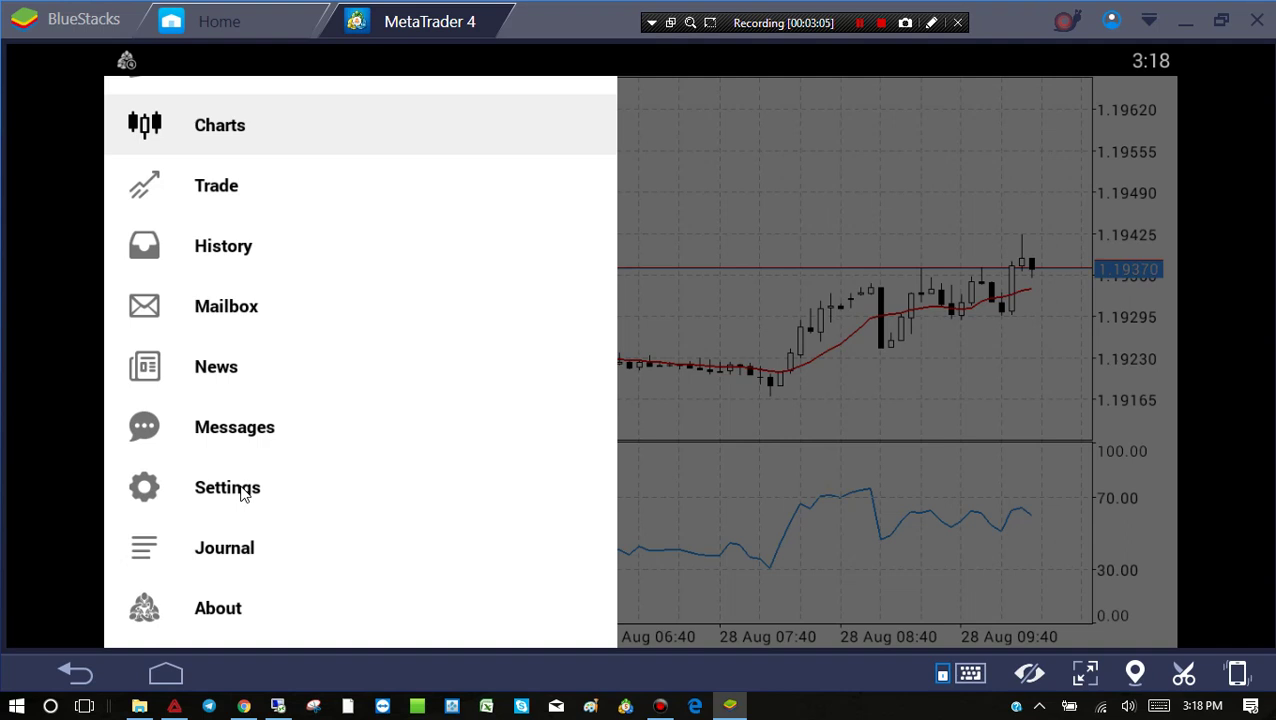
{"action": "left_click", "coordinate": [220, 492]}
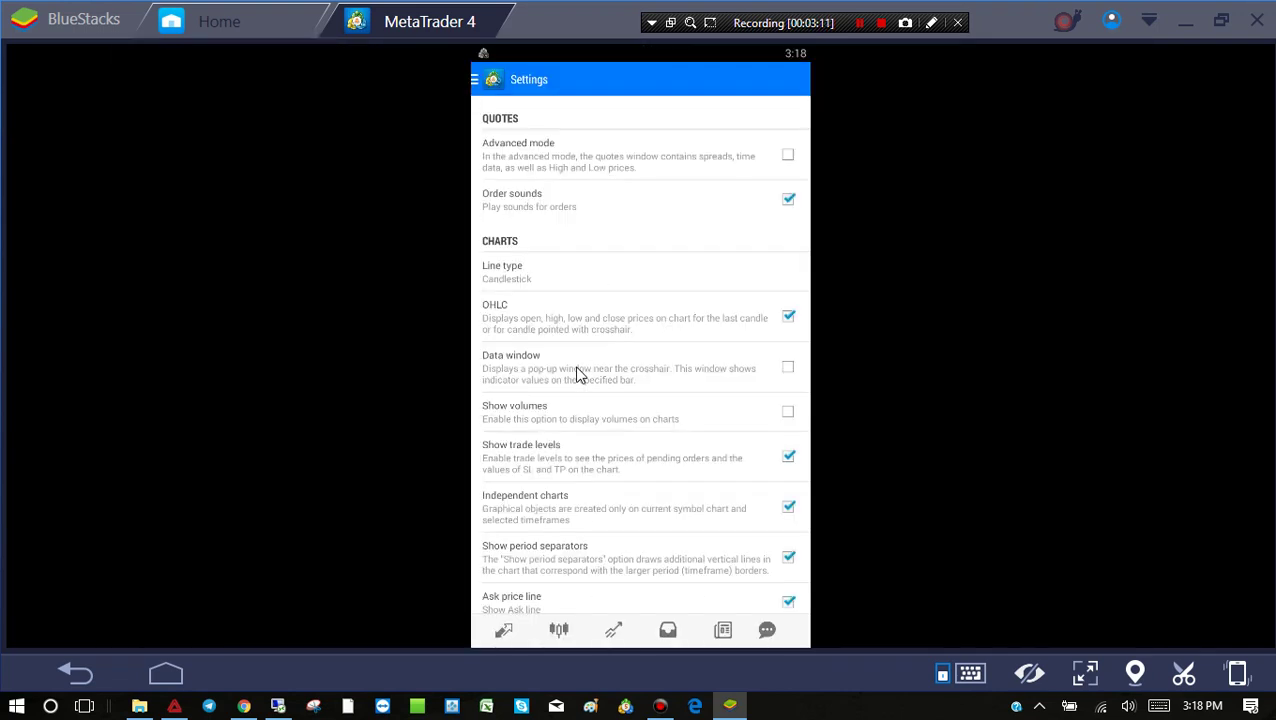
{"action": "scroll", "coordinate": [578, 373], "scroll_direction": "down", "scroll_amount": 5}
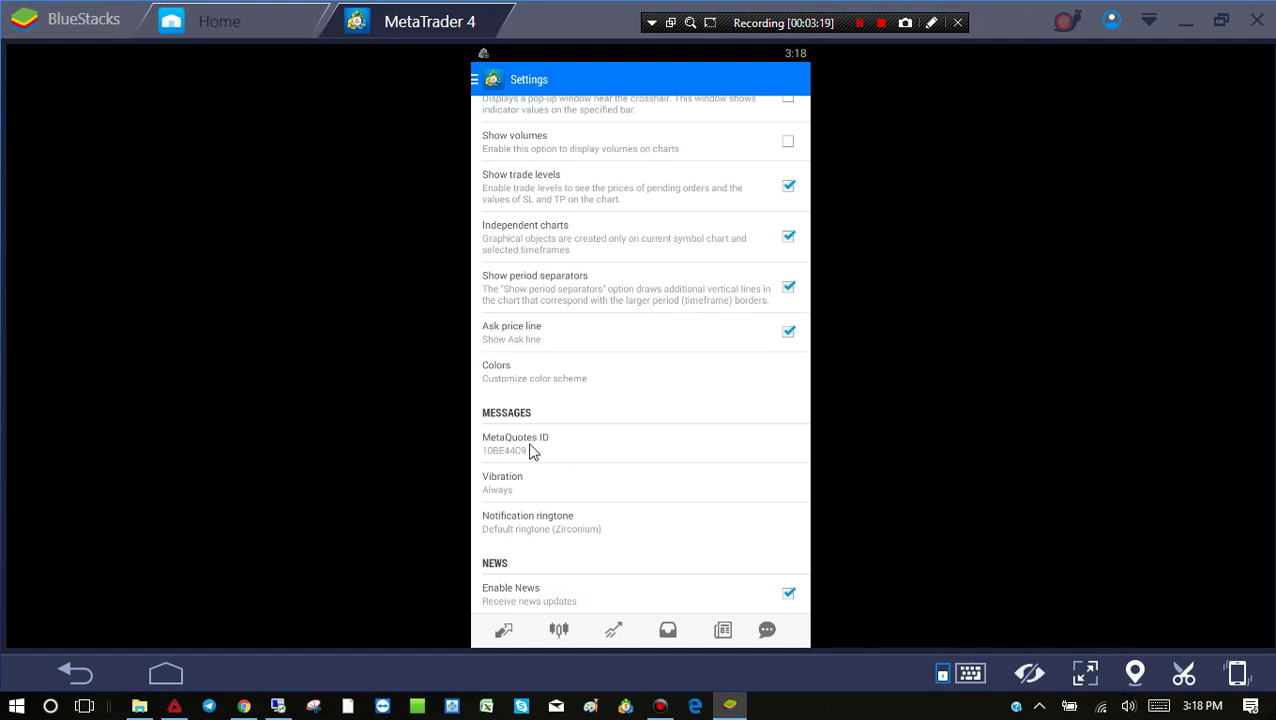
{"action": "left_click", "coordinate": [531, 451]}
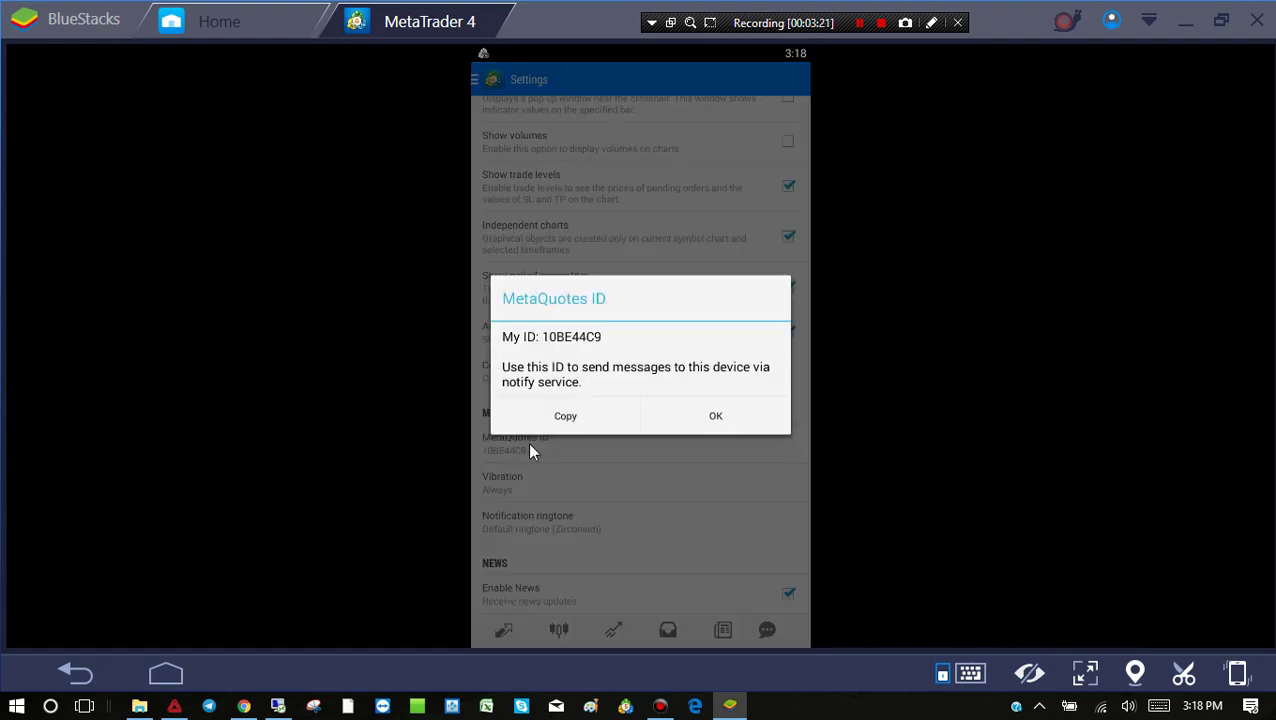
{"action": "left_click", "coordinate": [534, 416]}
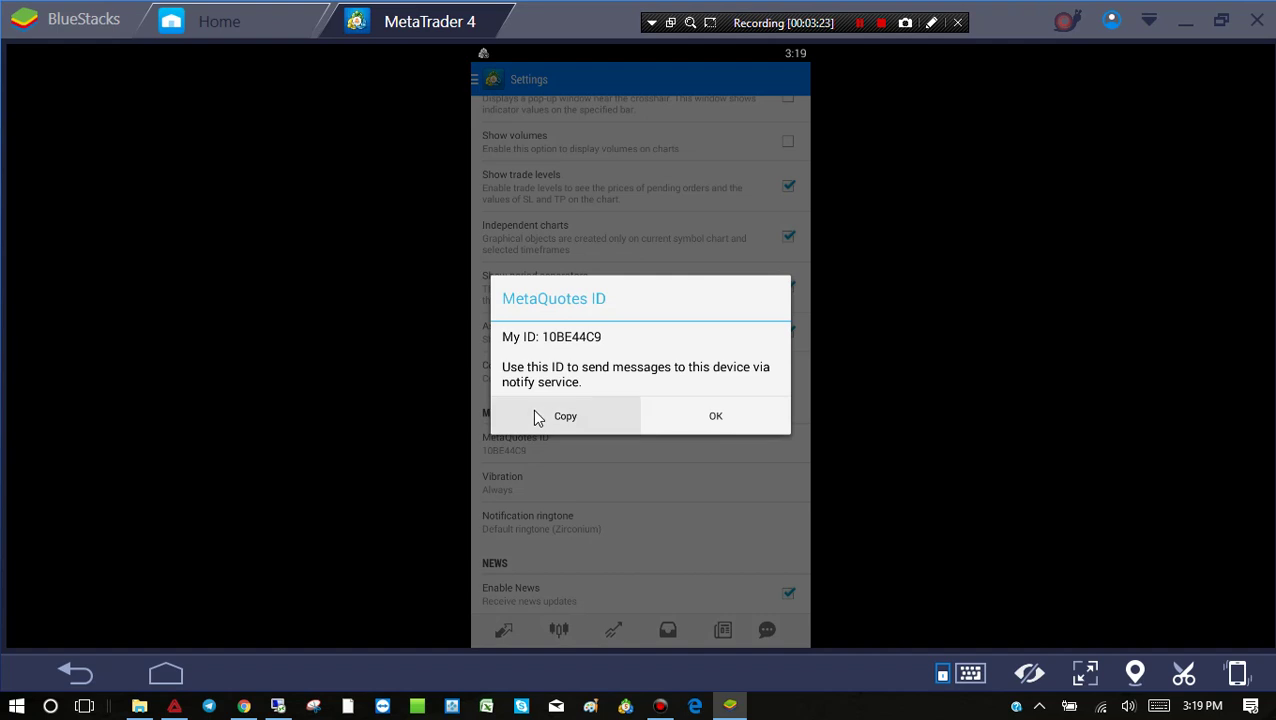
Send a test push notification from the desktop MetaTrader 4 terminal and check the mobile app's messages for it.
{"action": "left_click", "coordinate": [174, 706]}
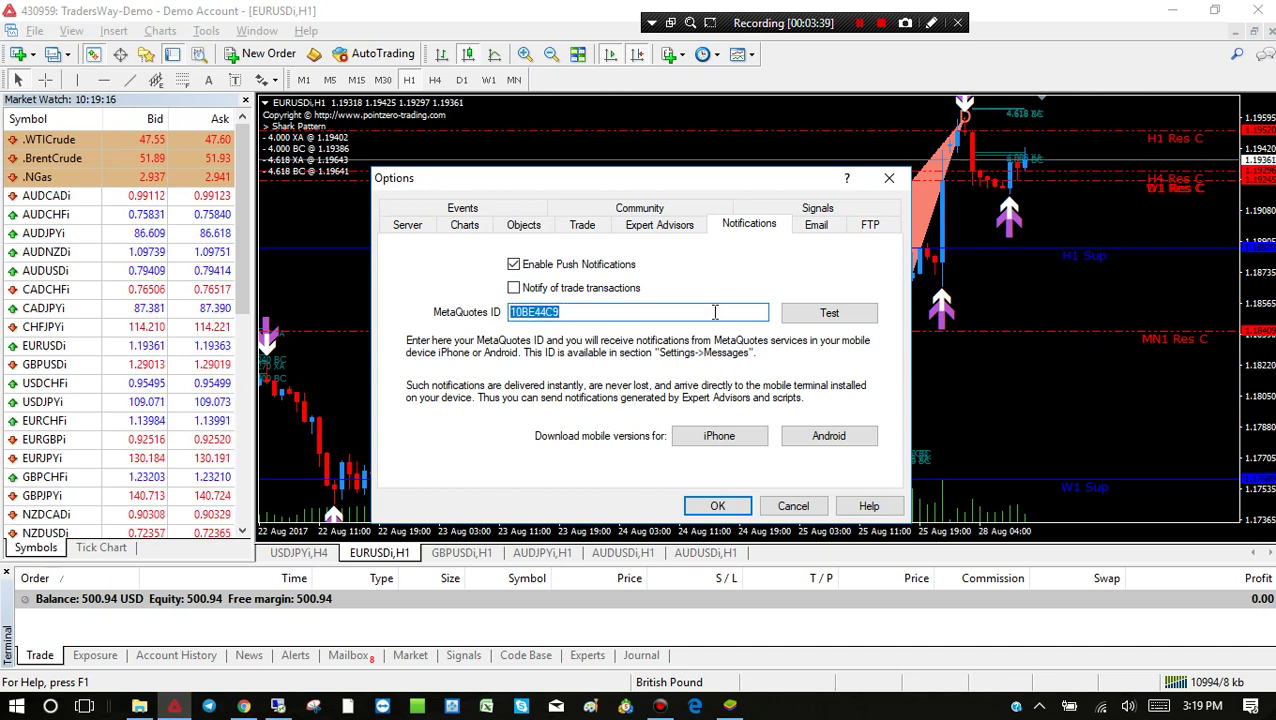
{"action": "left_click", "coordinate": [828, 314]}
{"action": "key", "text": "alt+Tab"}
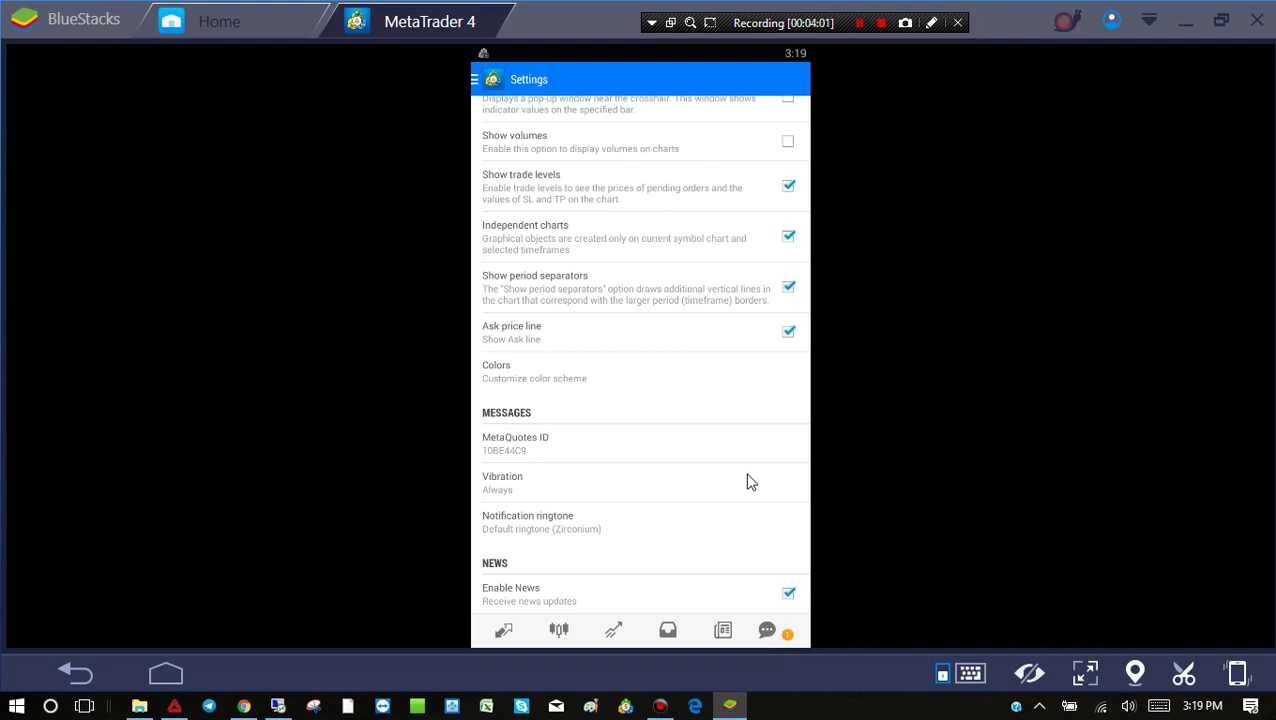
{"action": "left_click", "coordinate": [772, 624]}
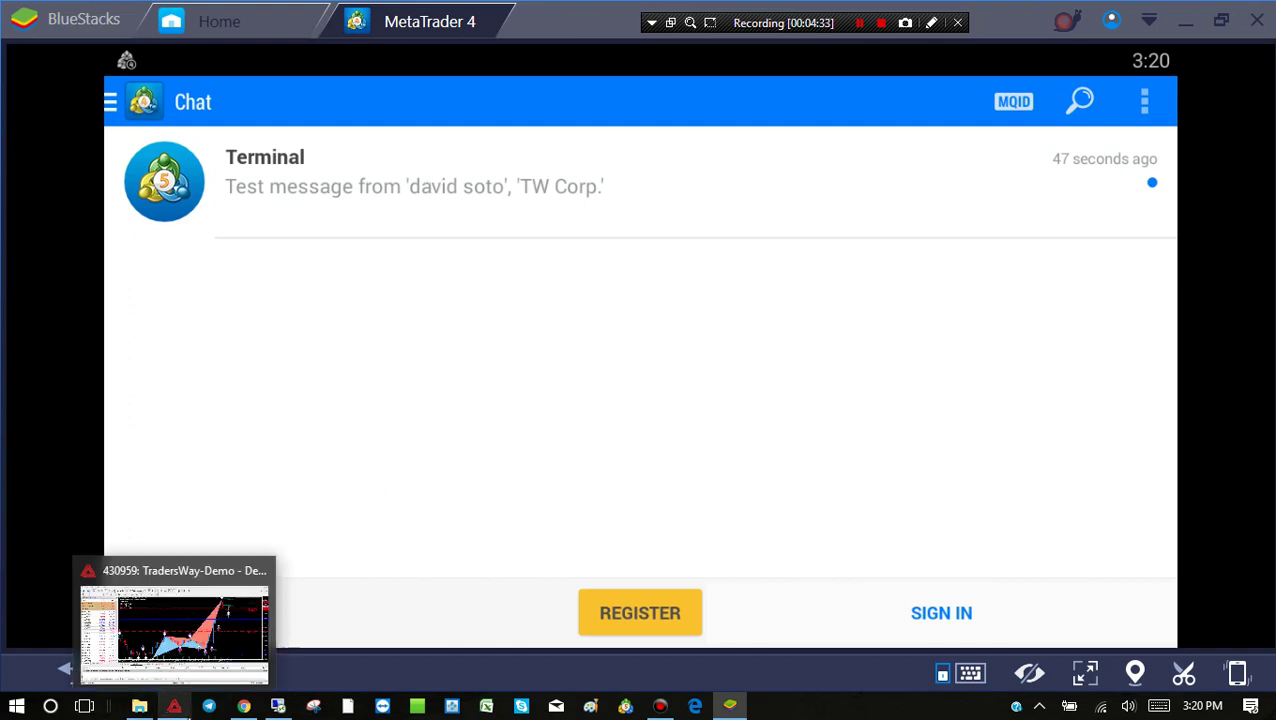
Return to the desktop MetaTrader 4 terminal, dismiss the test notification message and save the notification options.
{"action": "left_click", "coordinate": [174, 706]}
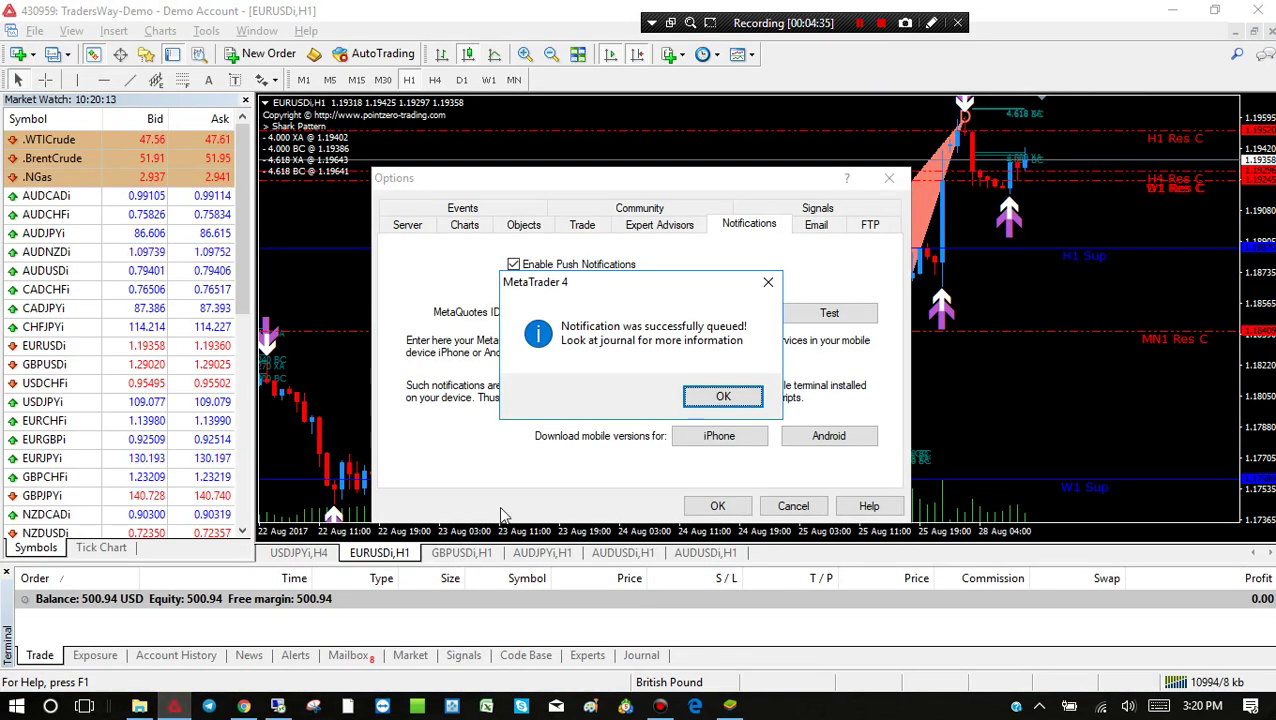
{"action": "left_click", "coordinate": [723, 396]}
{"action": "left_click", "coordinate": [717, 505]}
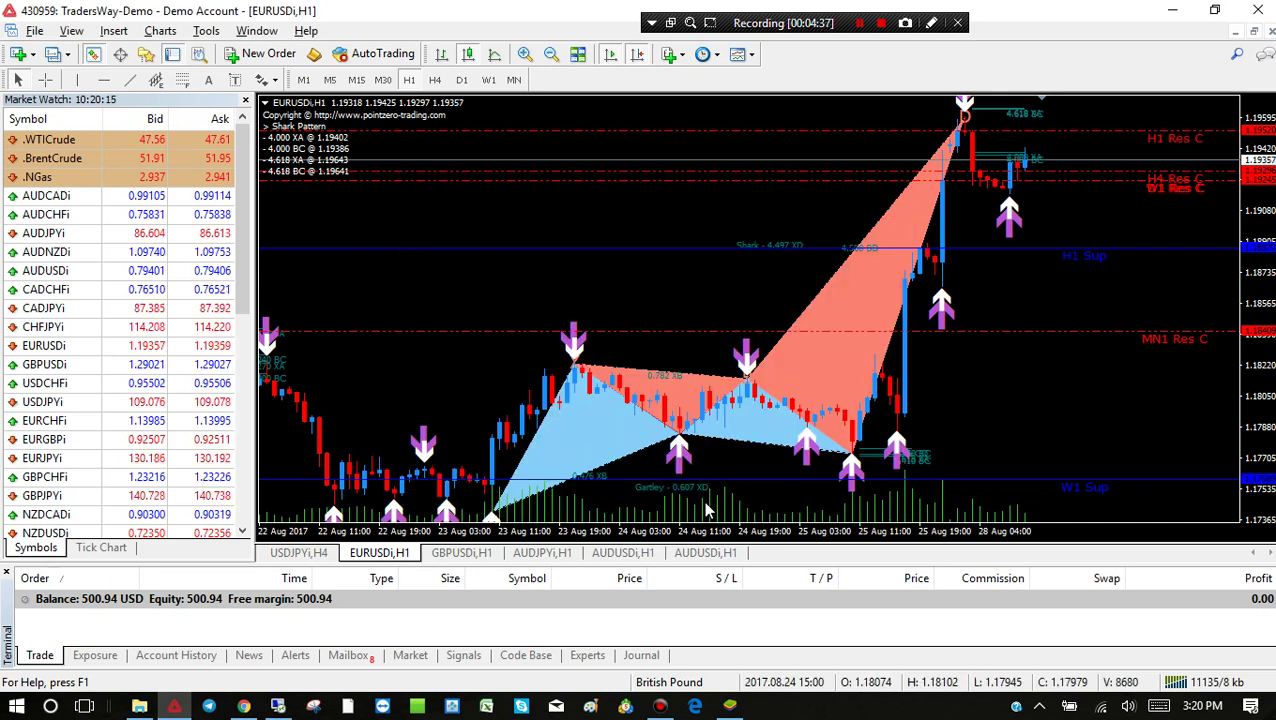
View the EURUSDi chart on the H4 timeframe and return it to H1.
{"action": "left_click", "coordinate": [435, 81]}
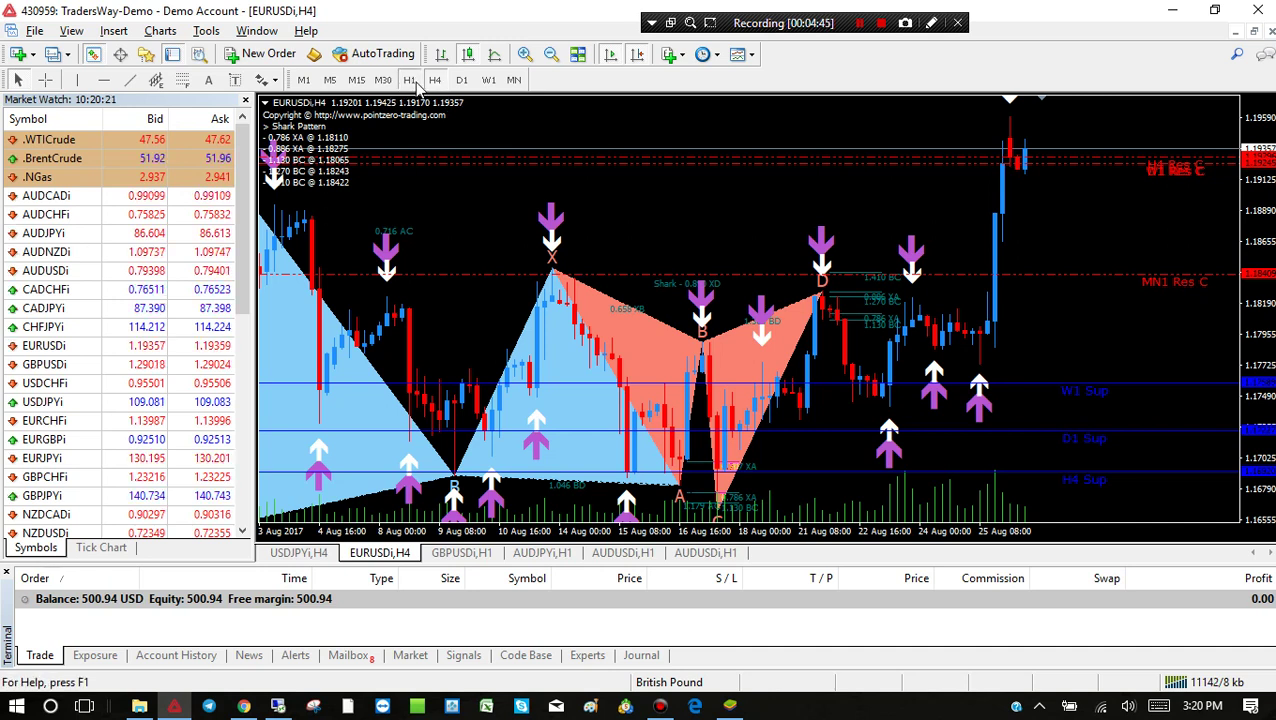
{"action": "left_click", "coordinate": [410, 81]}
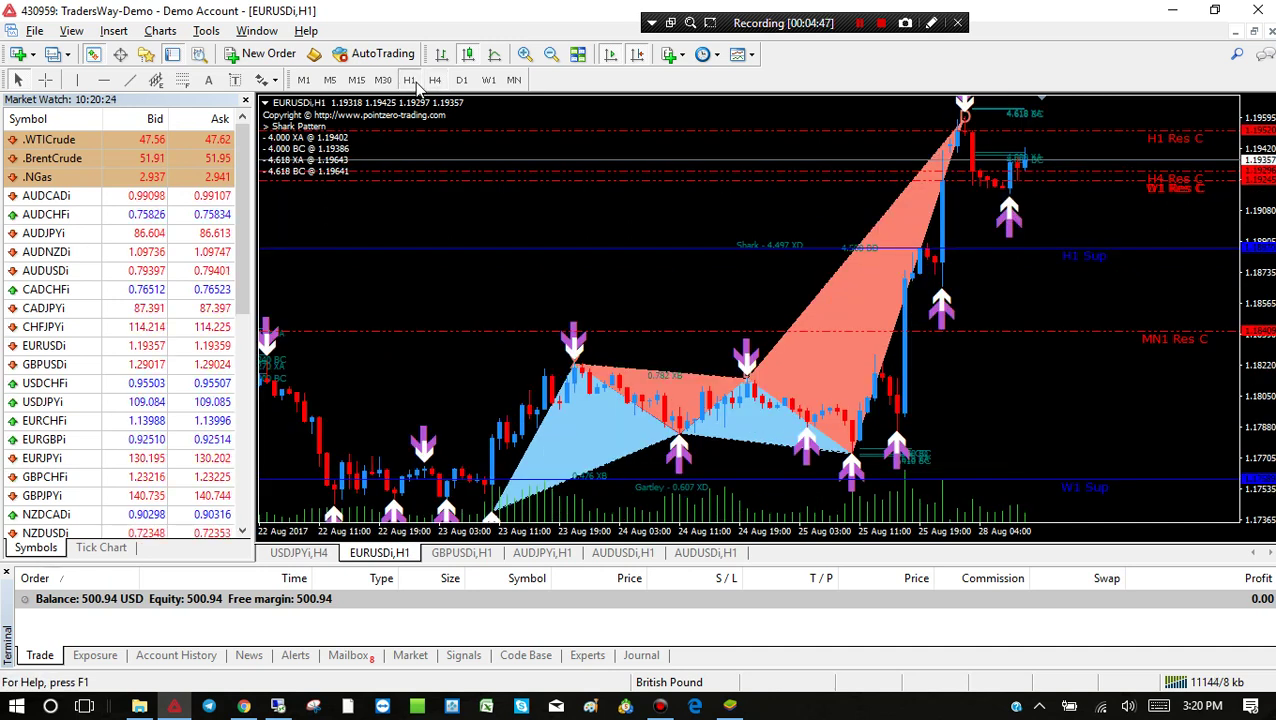